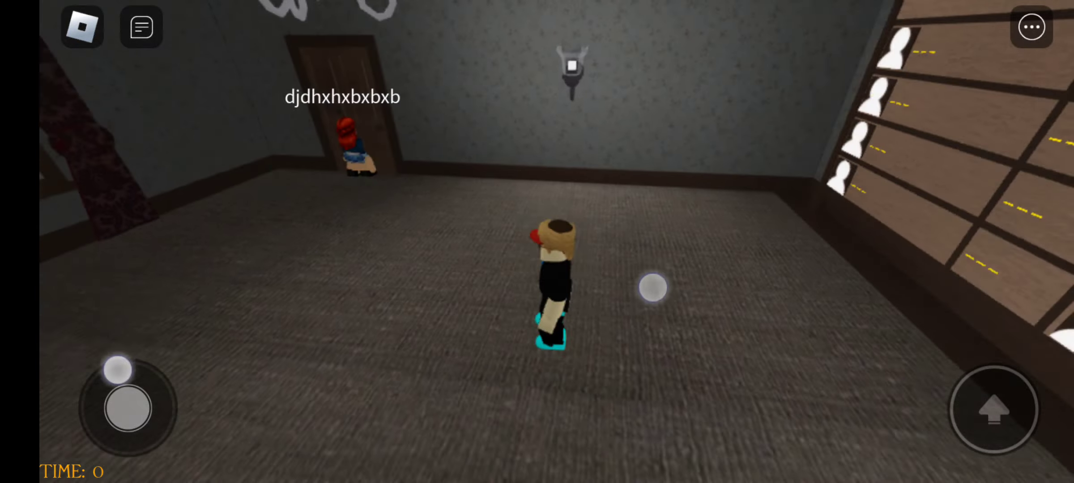
- Walk the avatar across the room, through the hallway and into the kitchen
mouse_move(128, 408)
mouse_down()
mouse_move(42, 399)
mouse_move(120, 425)
mouse_move(234, 357)
mouse_up()
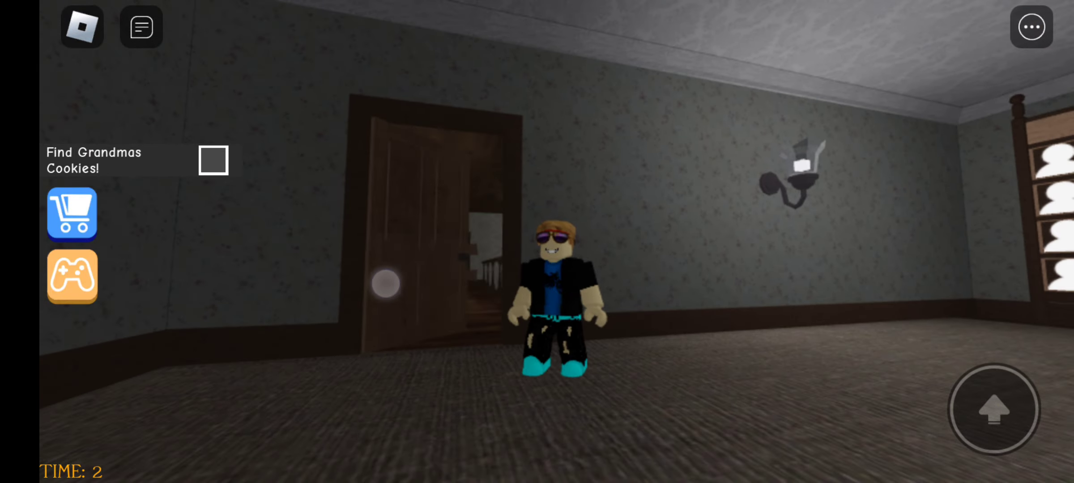
mouse_move(385, 284)
mouse_down()
mouse_move(84, 221)
mouse_move(147, 168)
mouse_move(97, 172)
mouse_move(137, 124)
mouse_move(119, 120)
mouse_move(165, 163)
mouse_up()
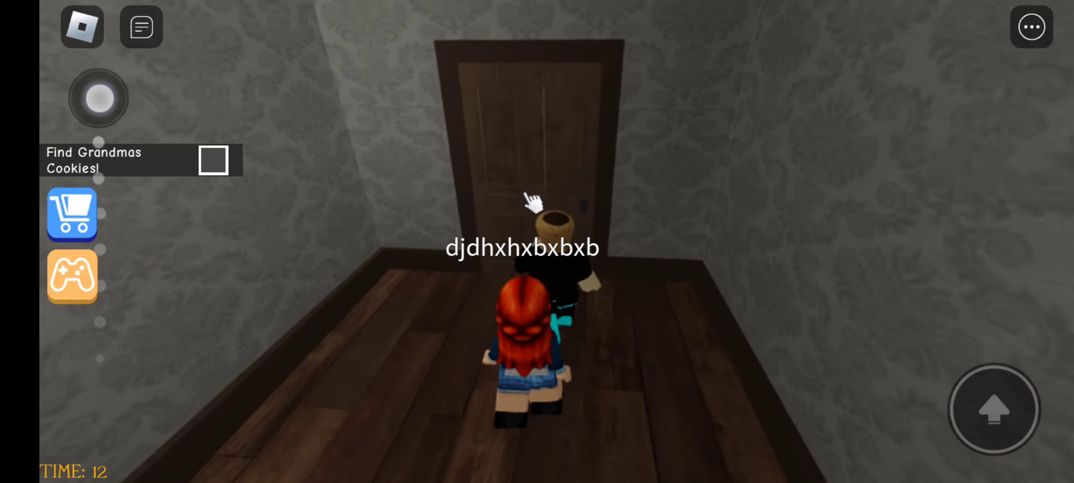
mouse_move(756, 252)
mouse_down()
mouse_move(787, 289)
mouse_move(693, 147)
mouse_up()
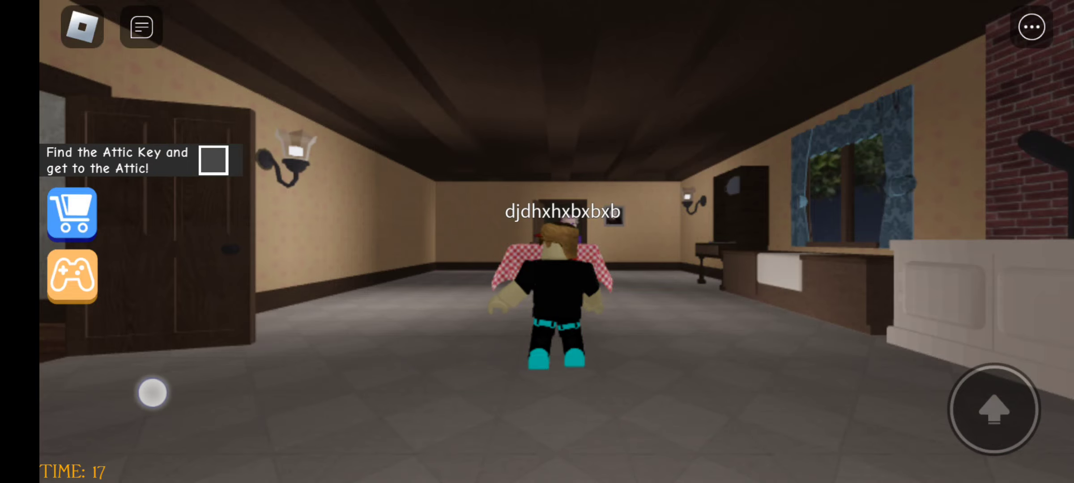
- Run down the grey hallway into the purple room and pick up the Attic Key
drag(152, 392, 138, 224)
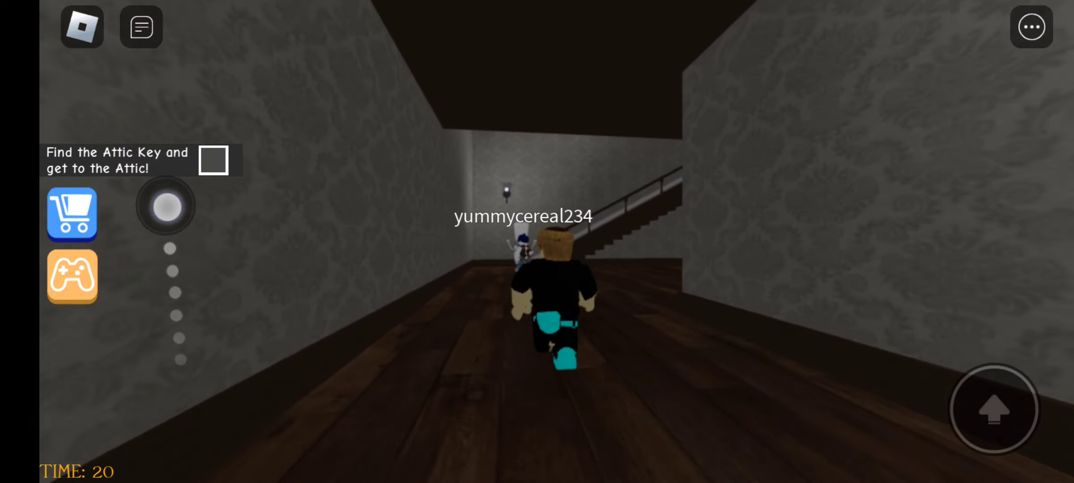
drag(175, 222, 134, 260)
mouse_move(864, 302)
mouse_down()
mouse_move(923, 315)
mouse_move(898, 286)
mouse_up()
drag(88, 434, 186, 403)
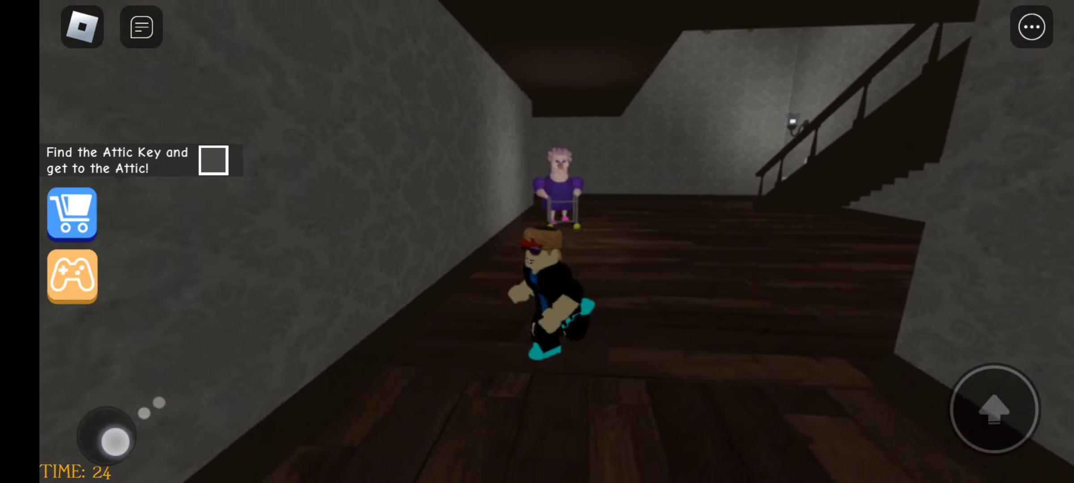
drag(183, 444, 109, 319)
drag(873, 269, 789, 301)
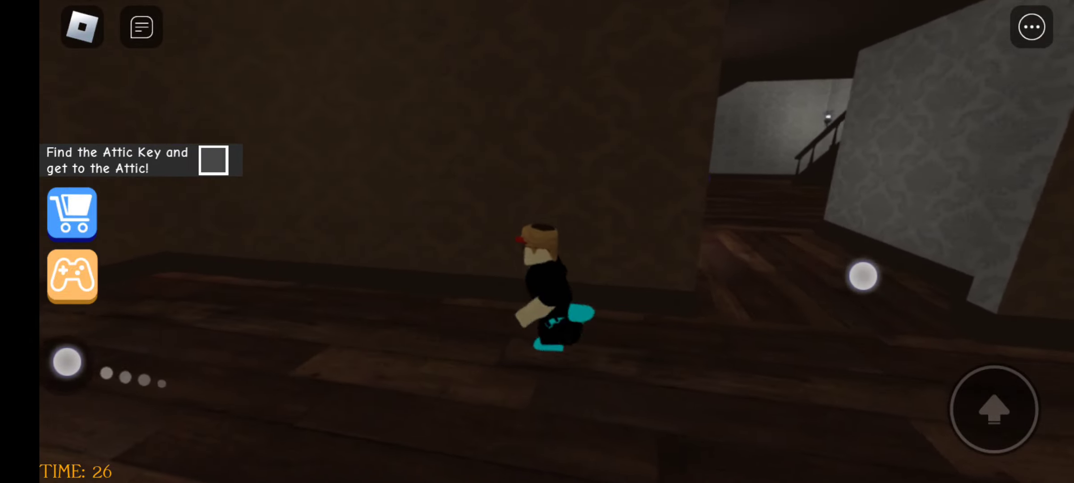
drag(89, 251, 138, 234)
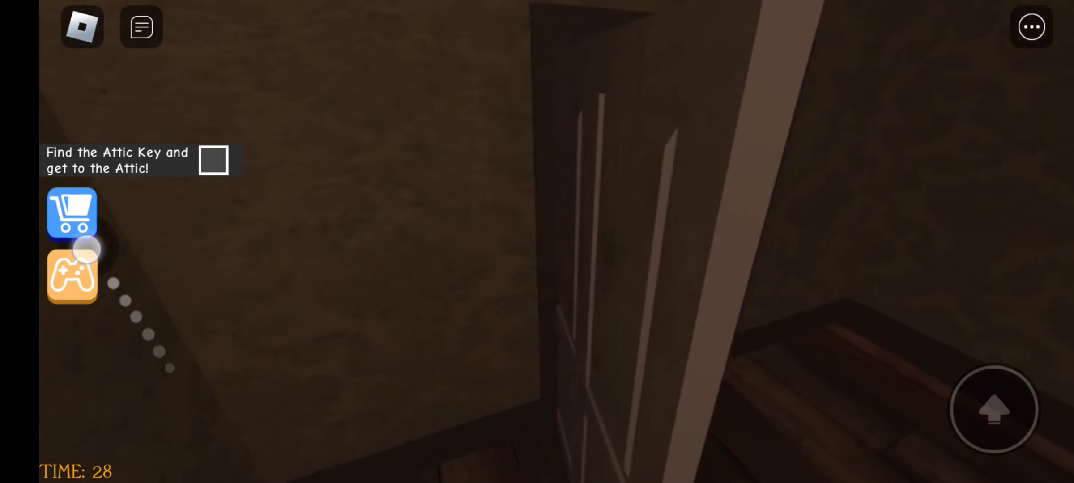
drag(872, 286, 840, 275)
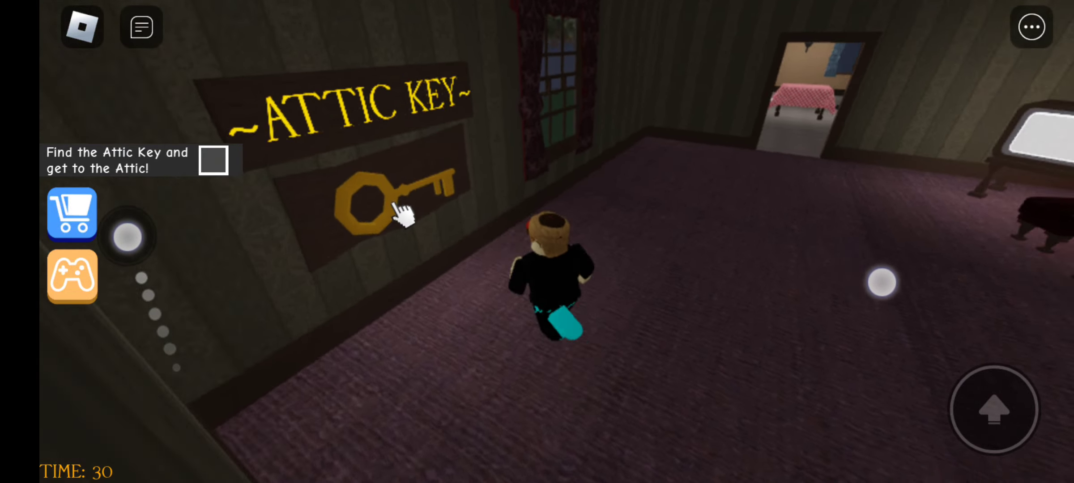
click(383, 293)
- Run past the TV and fireplace, out the corner door and toward the stairs
drag(839, 275, 754, 277)
drag(118, 277, 339, 335)
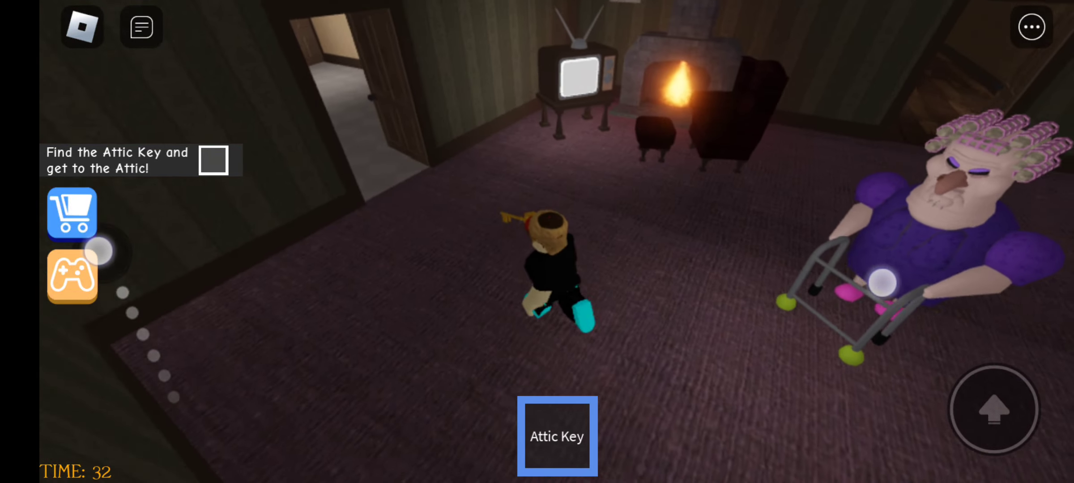
drag(839, 277, 755, 277)
drag(339, 336, 40, 203)
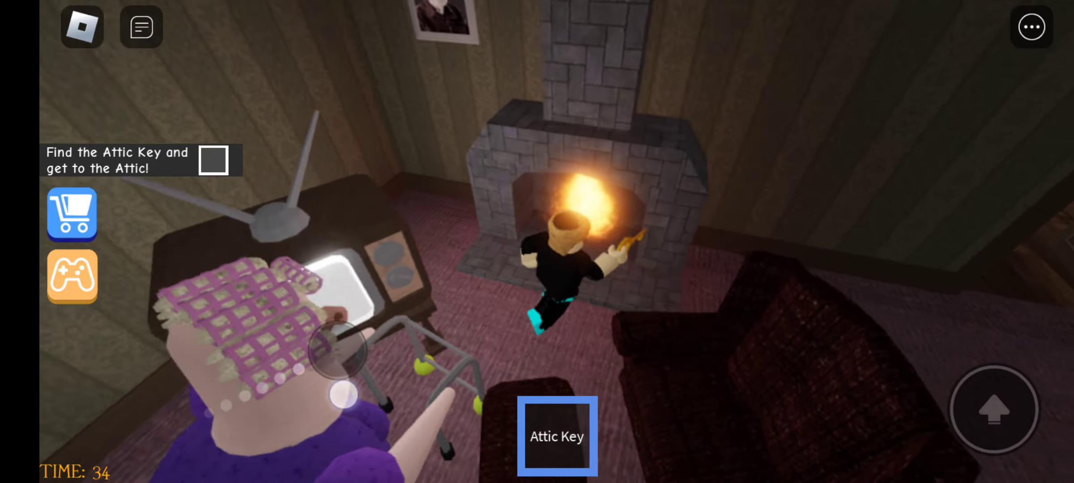
drag(754, 277, 671, 277)
drag(41, 203, 303, 277)
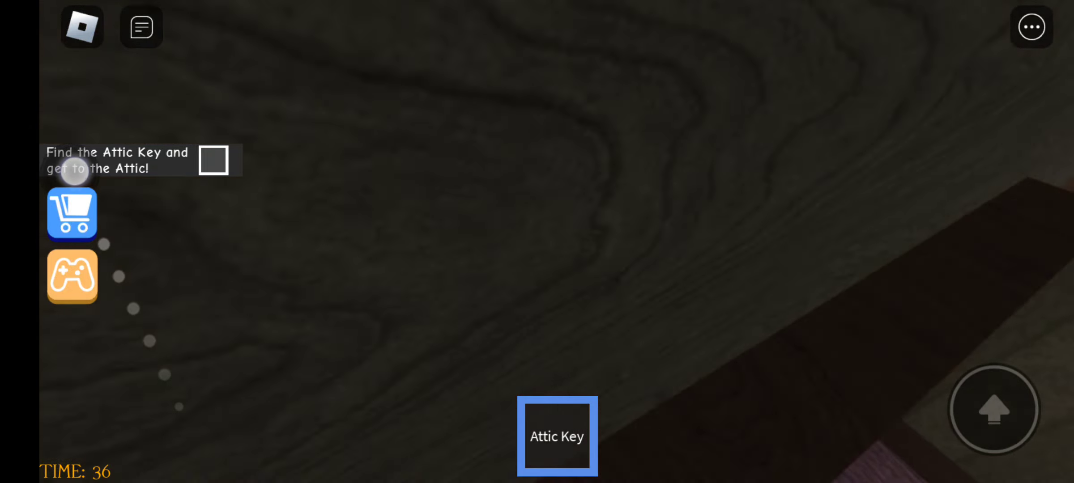
drag(839, 276, 714, 276)
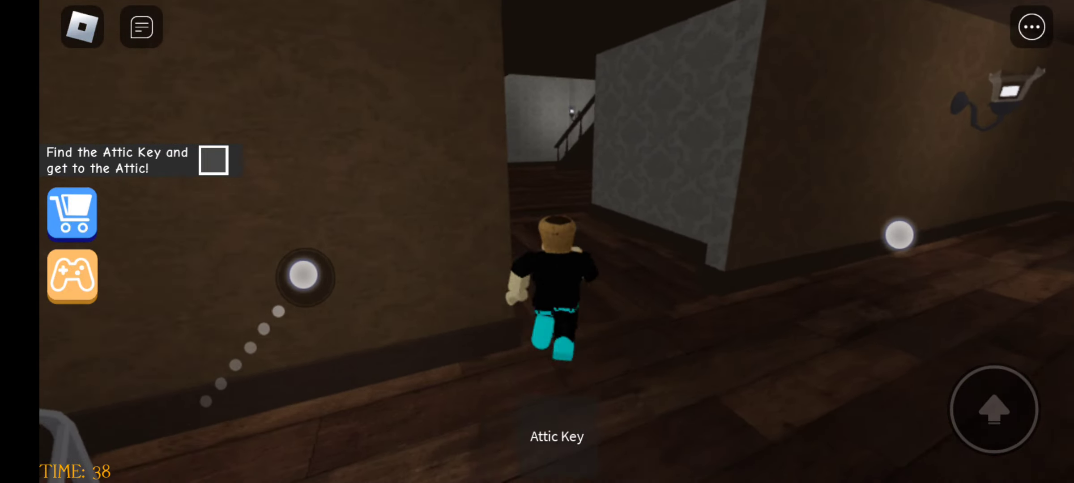
drag(303, 278, 173, 175)
drag(899, 235, 797, 235)
- Climb both flights of stairs, away from Granny, to the locked ATTIC door
drag(170, 175, 170, 183)
drag(797, 235, 713, 235)
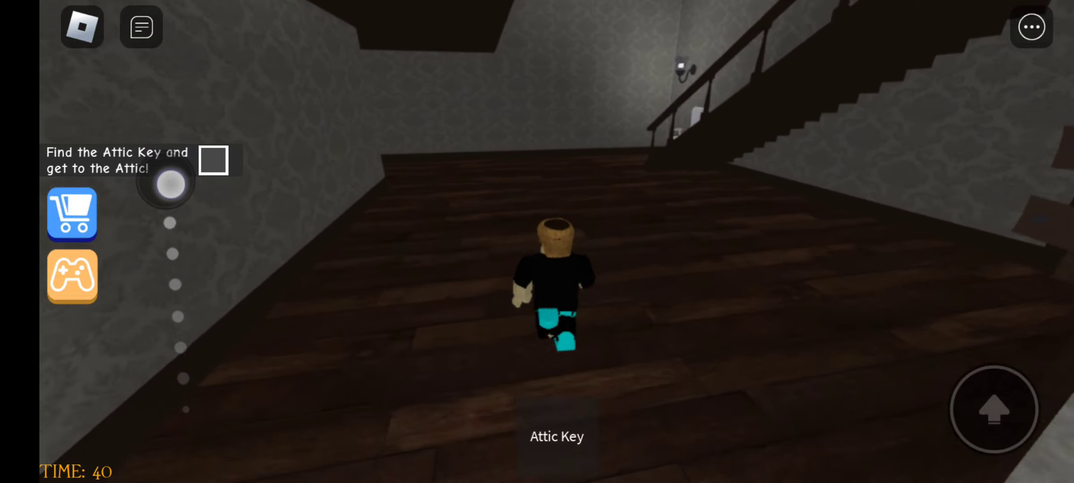
mouse_move(171, 183)
mouse_down()
mouse_move(92, 169)
mouse_move(210, 168)
mouse_move(38, 313)
mouse_up()
drag(839, 252, 875, 250)
drag(38, 314, 147, 172)
drag(874, 251, 972, 277)
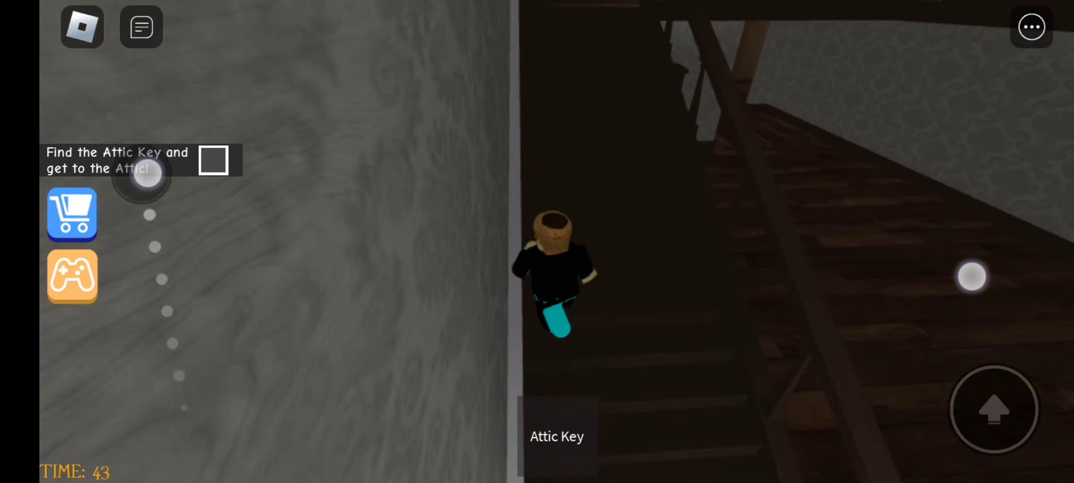
drag(185, 142, 148, 130)
drag(906, 248, 965, 252)
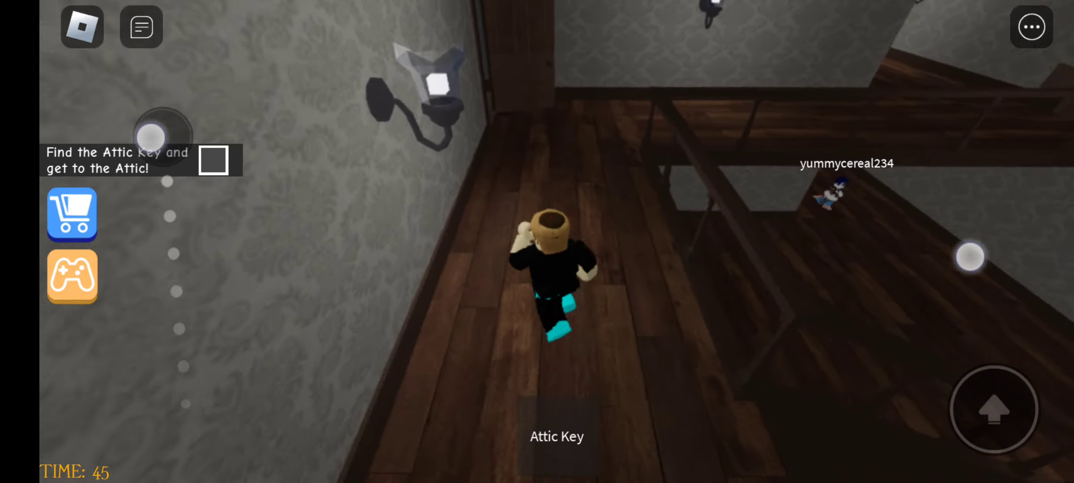
mouse_move(147, 130)
mouse_down()
mouse_move(83, 200)
mouse_move(156, 117)
mouse_up()
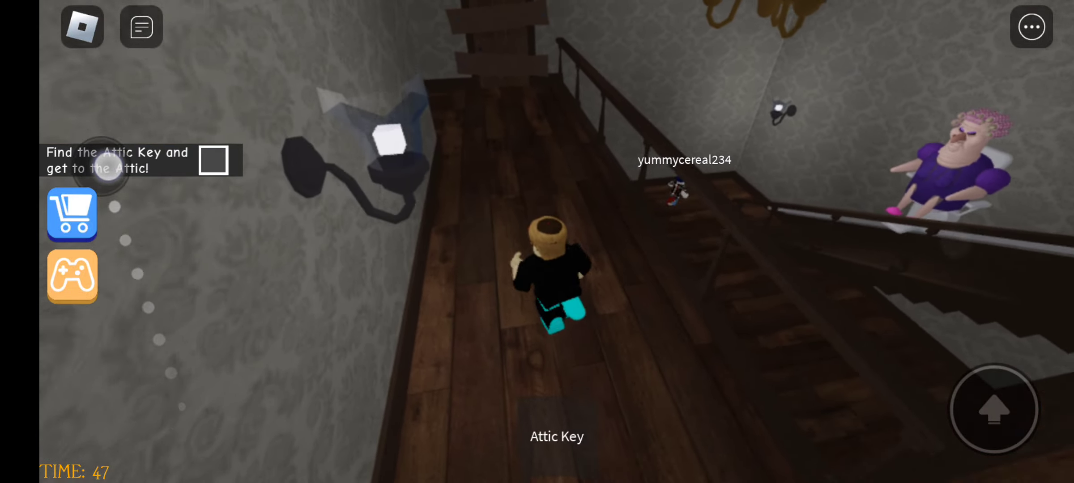
drag(964, 253, 921, 262)
drag(155, 117, 168, 122)
drag(920, 262, 873, 260)
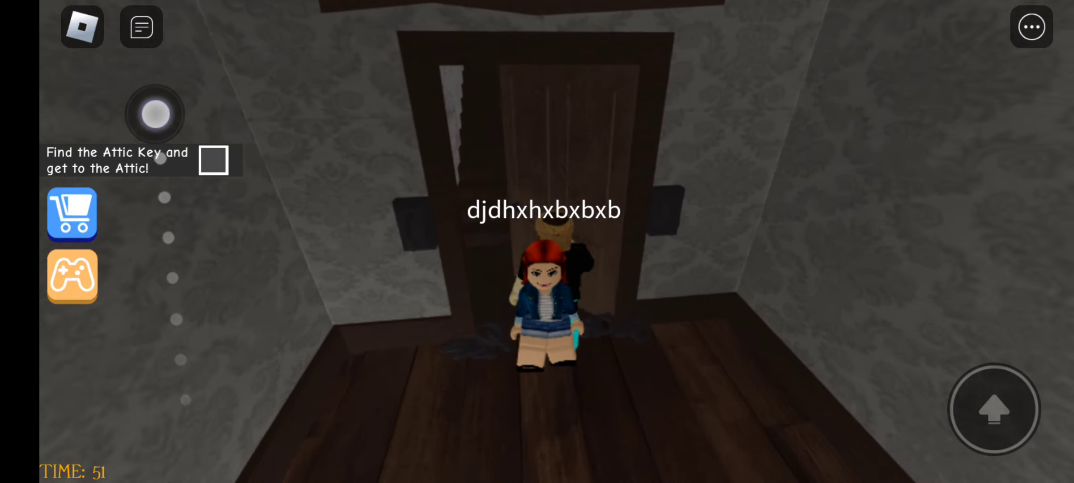
- Pass through the Attic door, then return down the stairs toward the open doorway
mouse_move(155, 113)
mouse_down()
mouse_move(168, 210)
mouse_move(311, 369)
mouse_move(277, 436)
mouse_move(327, 444)
mouse_move(240, 210)
mouse_move(251, 212)
mouse_move(197, 151)
mouse_move(164, 440)
mouse_up()
drag(671, 251, 504, 251)
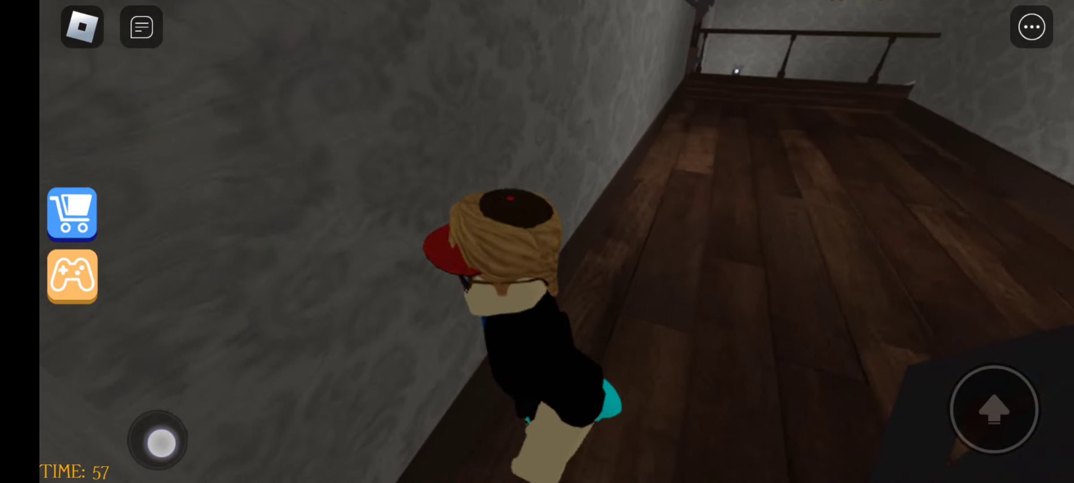
mouse_move(160, 443)
mouse_down()
mouse_move(311, 420)
mouse_move(193, 429)
mouse_move(76, 378)
mouse_move(231, 444)
mouse_move(164, 444)
mouse_move(251, 444)
mouse_move(222, 370)
mouse_move(214, 445)
mouse_move(193, 353)
mouse_move(236, 420)
mouse_move(235, 281)
mouse_up()
drag(755, 251, 503, 252)
drag(235, 280, 232, 231)
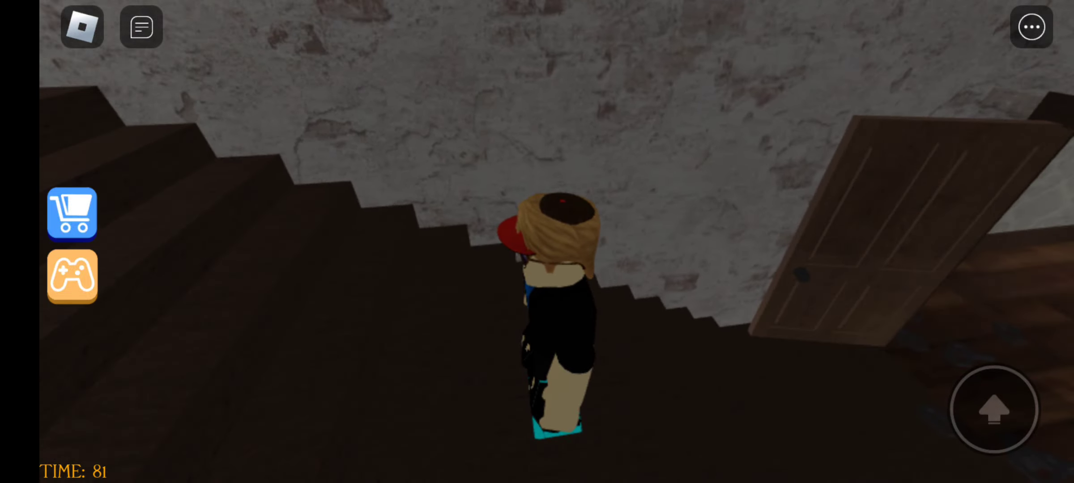
drag(897, 280, 924, 283)
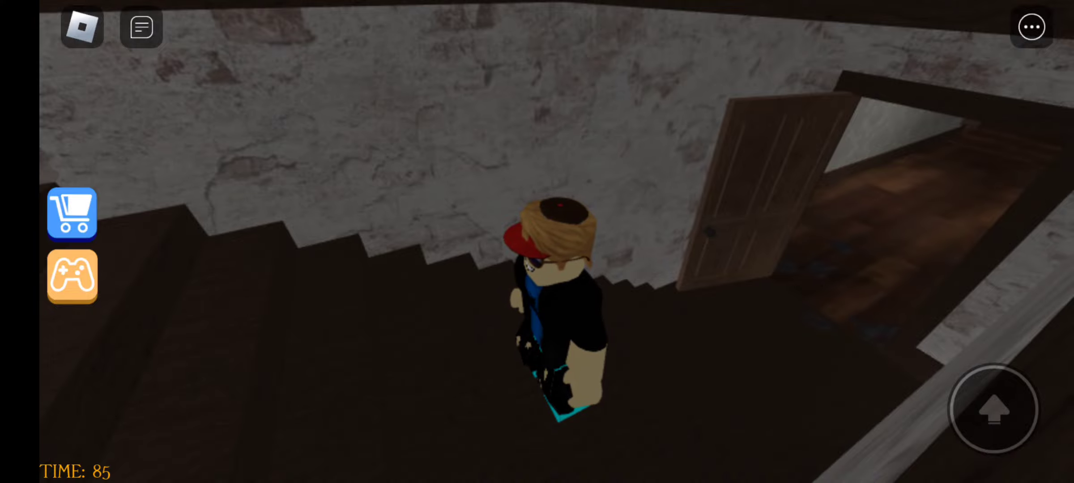
- Climb into the attic and walk forward to the spike pit
drag(75, 378, 118, 302)
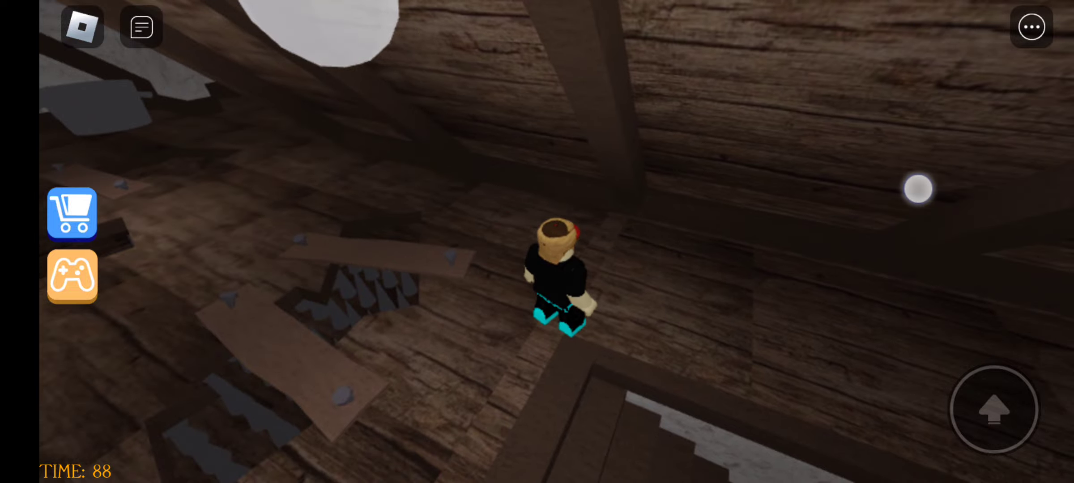
drag(915, 189, 889, 243)
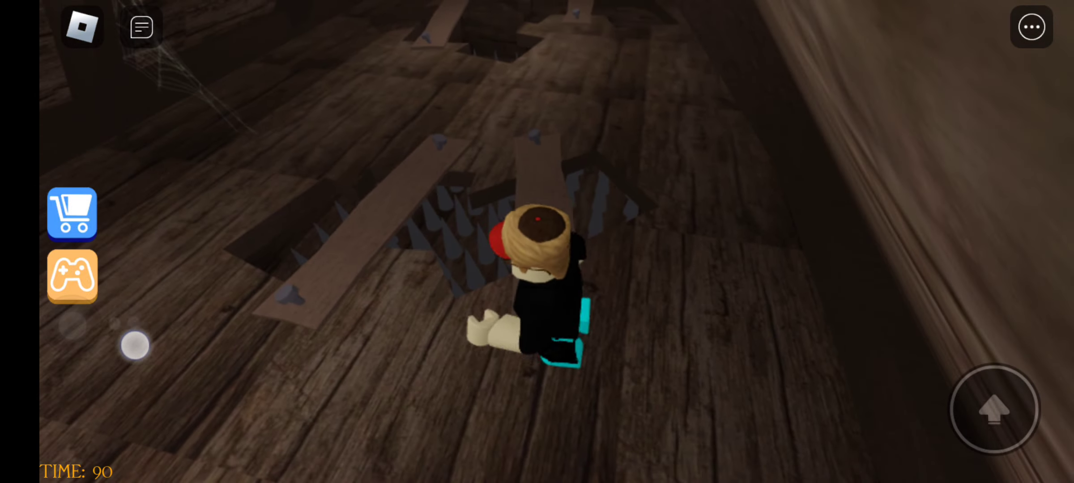
mouse_move(139, 315)
mouse_down()
mouse_move(159, 152)
mouse_move(159, 194)
mouse_up()
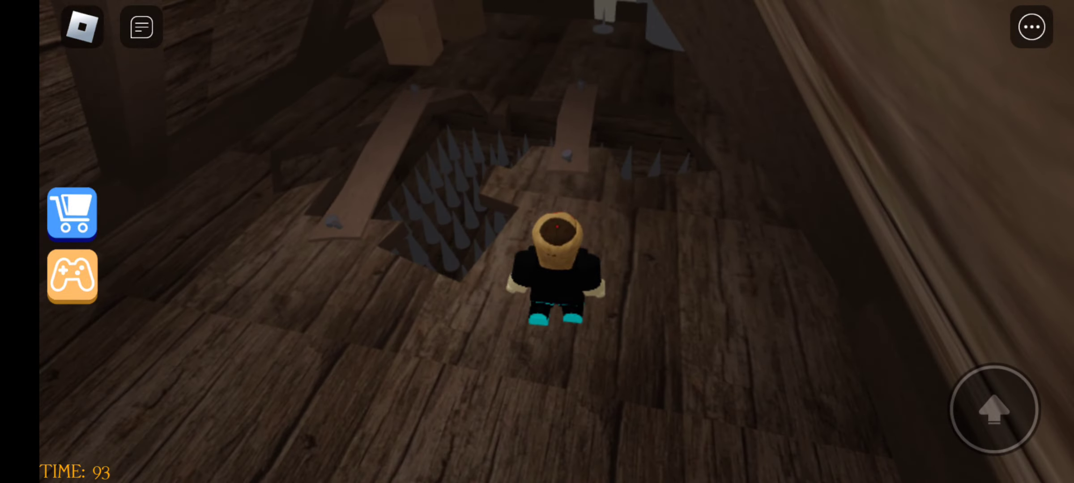
drag(165, 315, 145, 164)
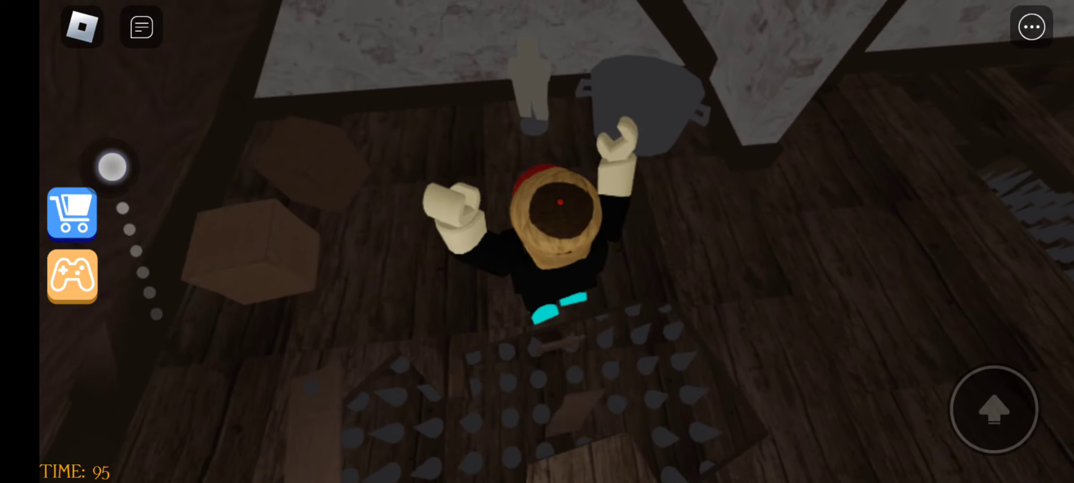
mouse_move(869, 222)
mouse_down()
mouse_move(124, 210)
mouse_move(159, 142)
mouse_up()
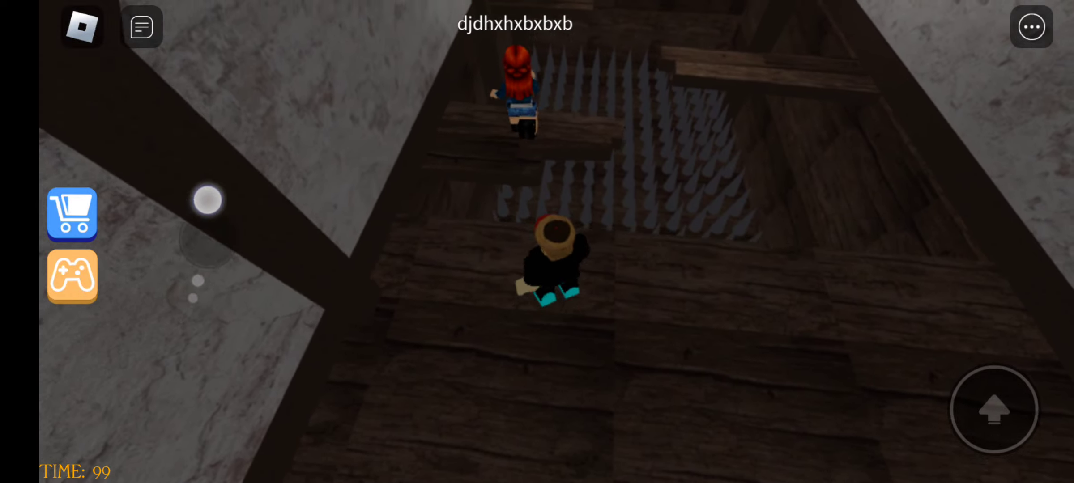
- Cross the planks over the spike pit and reposition beside it
drag(869, 319, 153, 338)
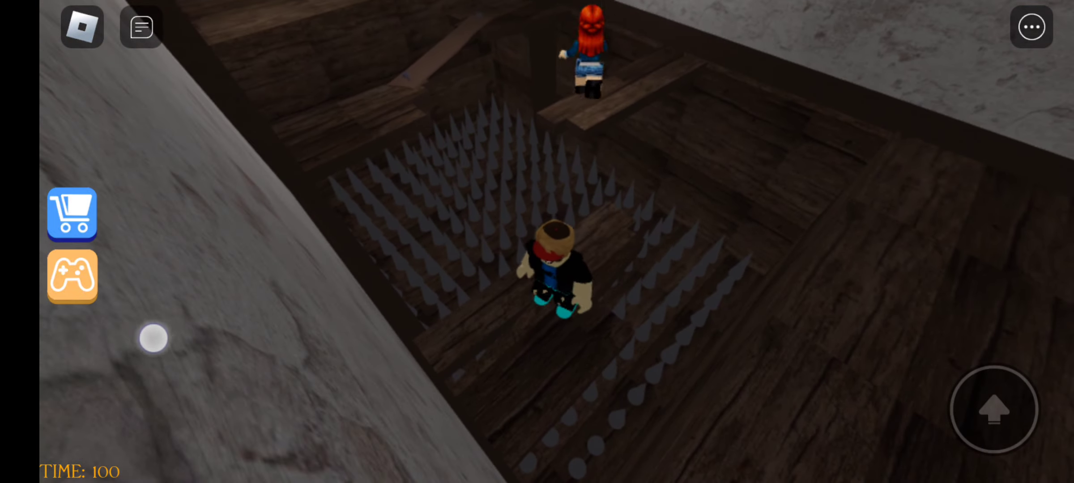
mouse_move(219, 311)
mouse_down()
mouse_move(931, 316)
mouse_move(847, 298)
mouse_up()
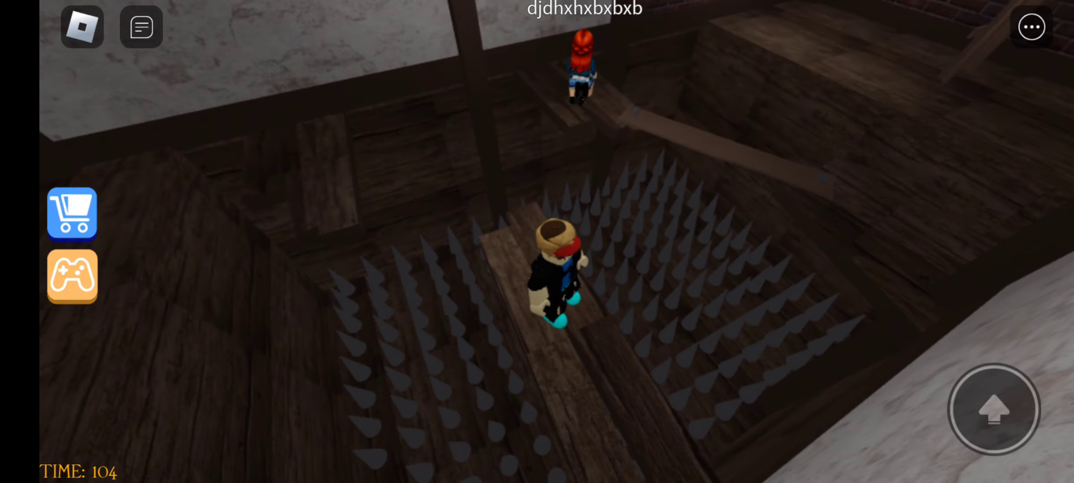
drag(153, 328, 178, 97)
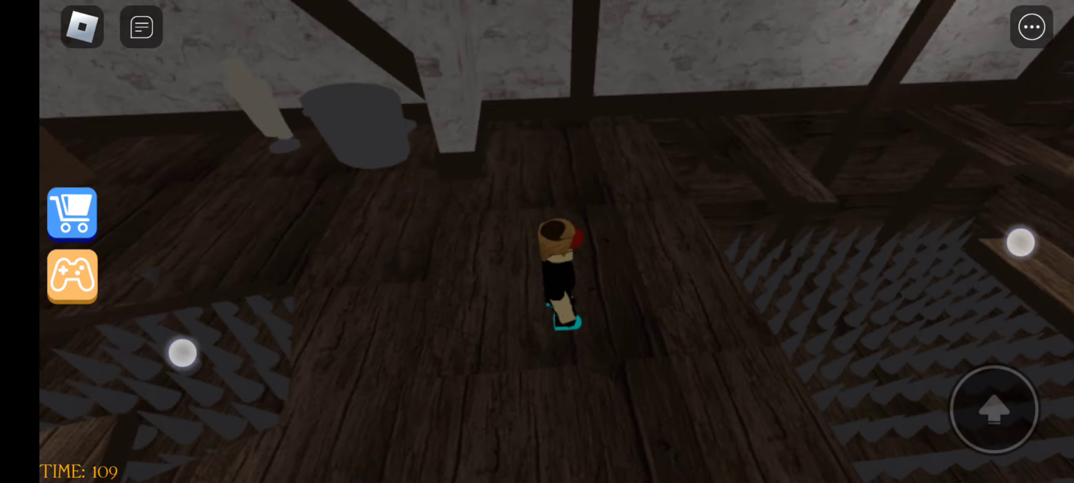
mouse_move(167, 310)
mouse_down()
mouse_move(109, 260)
mouse_move(246, 325)
mouse_move(206, 321)
mouse_up()
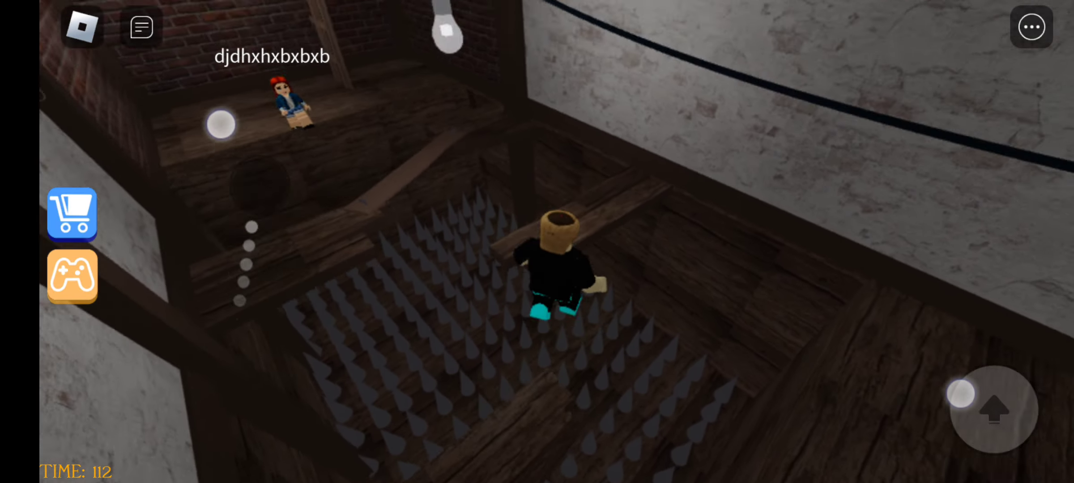
drag(587, 252, 841, 315)
mouse_move(205, 321)
mouse_down()
mouse_move(269, 160)
mouse_move(199, 319)
mouse_up()
- Jump over the spikes onto the ladder on the brick wall
drag(276, 295, 307, 223)
click(995, 409)
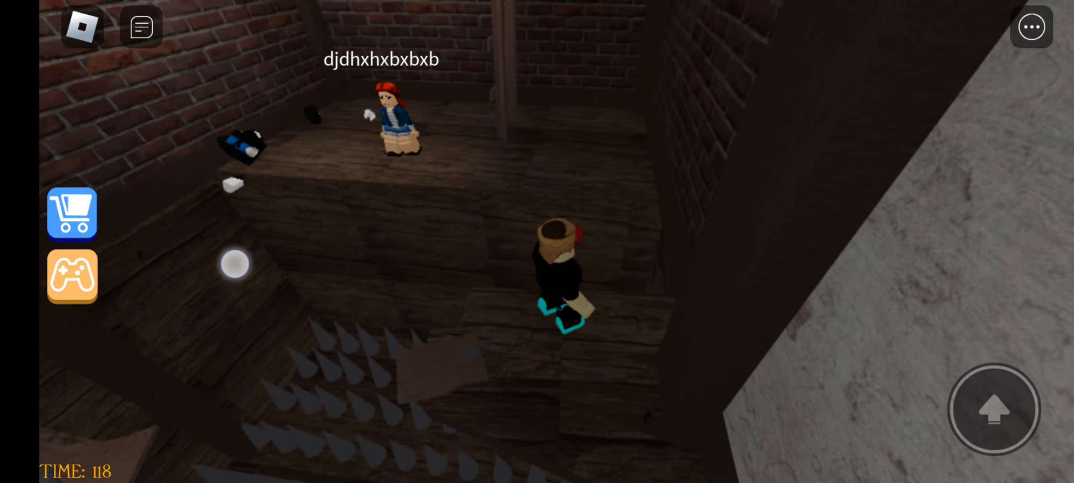
drag(234, 265, 218, 152)
click(993, 409)
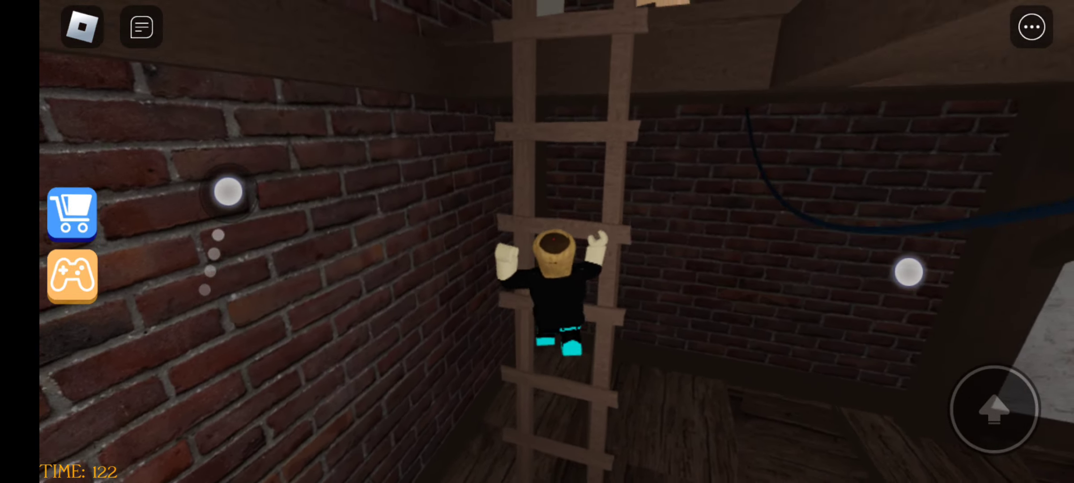
- Climb the stairs beside the other player and turn toward the brick wall
drag(871, 268, 1008, 270)
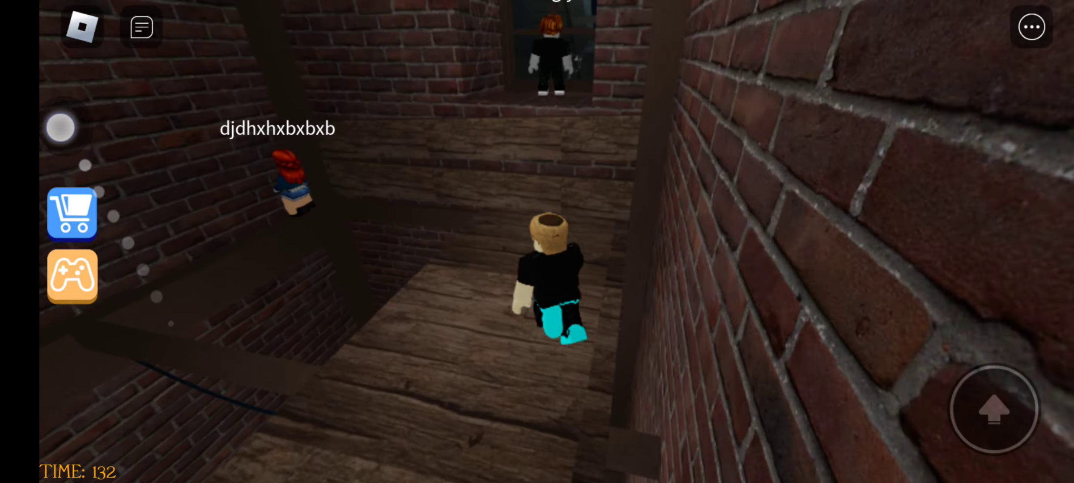
drag(60, 126, 73, 102)
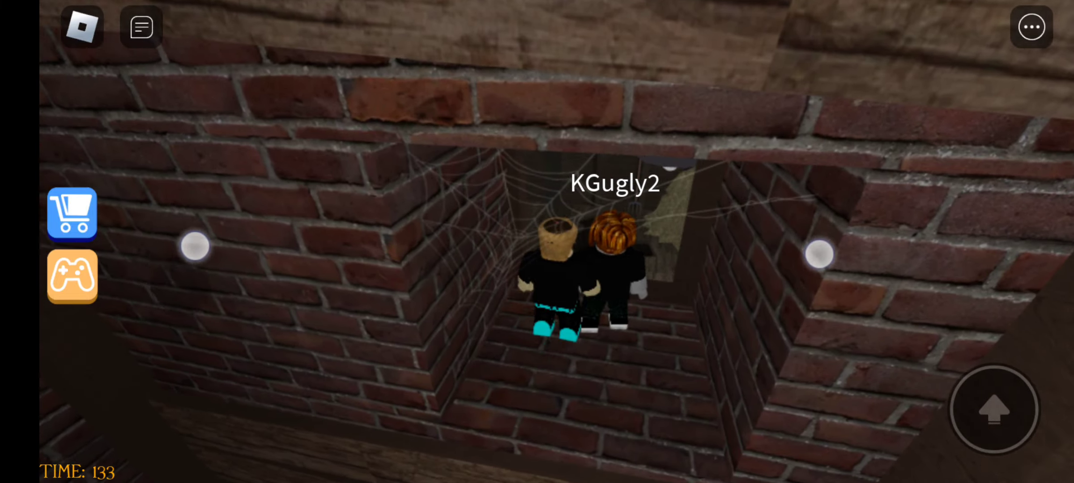
mouse_move(819, 253)
mouse_down()
mouse_move(833, 270)
mouse_move(833, 258)
mouse_up()
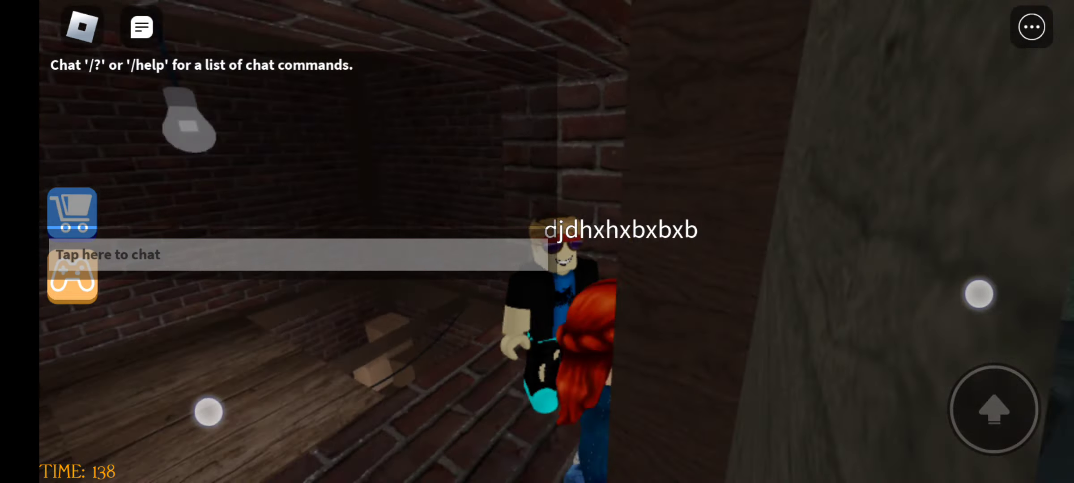
- Walk past the bear traps and spike pit to the other players
drag(209, 411, 282, 417)
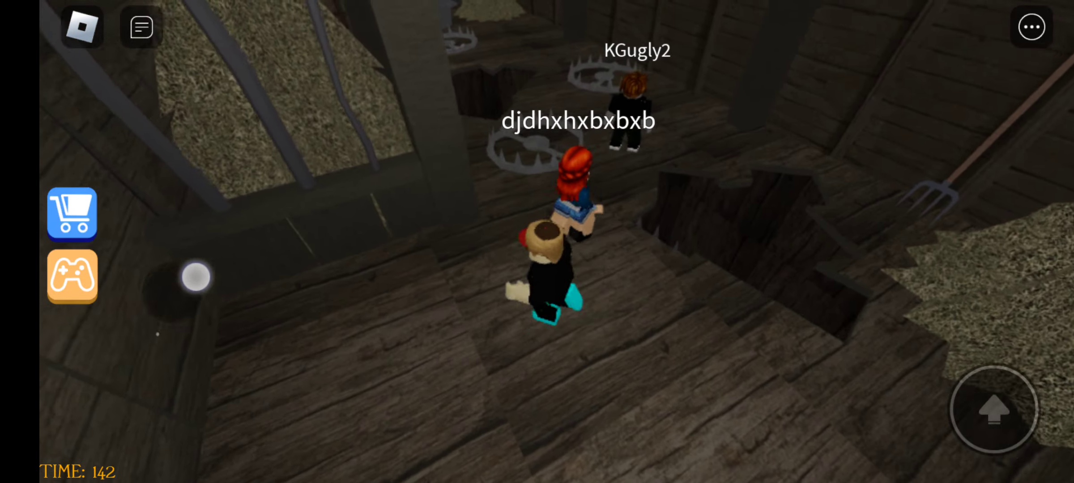
drag(208, 411, 261, 195)
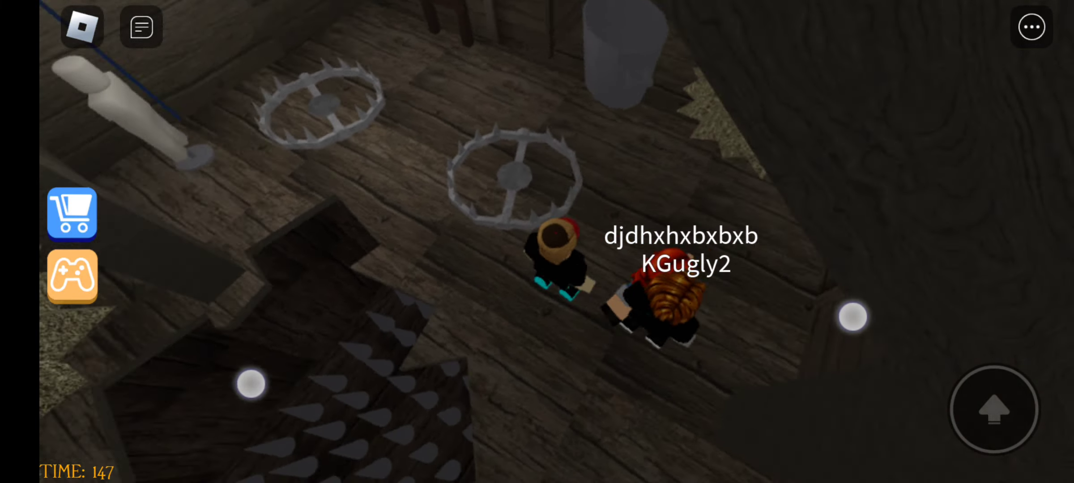
drag(250, 384, 369, 298)
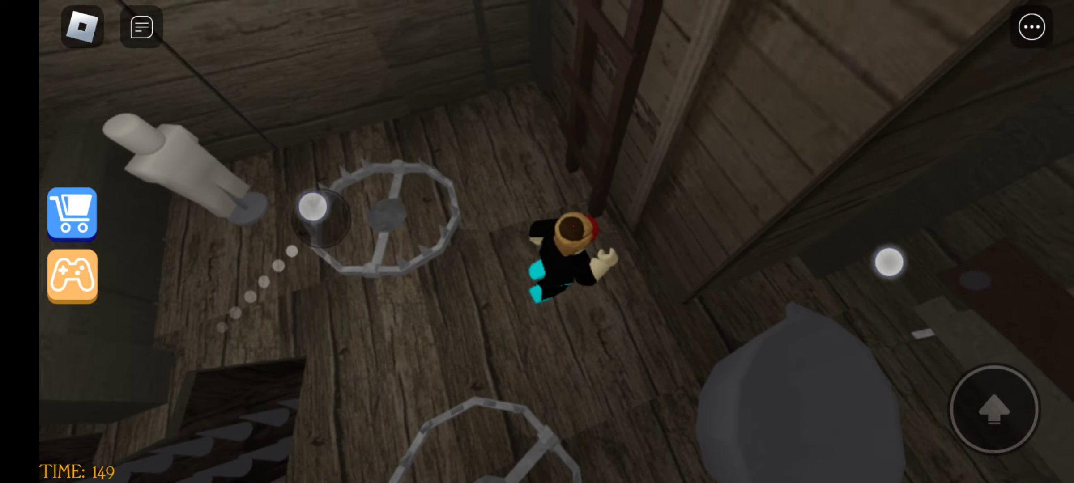
drag(312, 208, 369, 168)
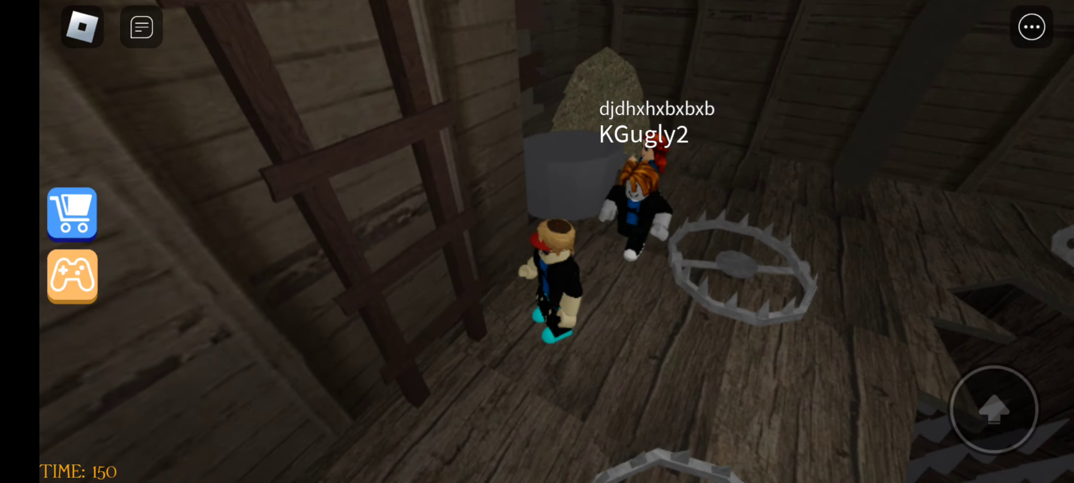
mouse_move(247, 256)
mouse_down()
mouse_move(128, 138)
mouse_move(201, 103)
mouse_move(118, 278)
mouse_move(179, 317)
mouse_up()
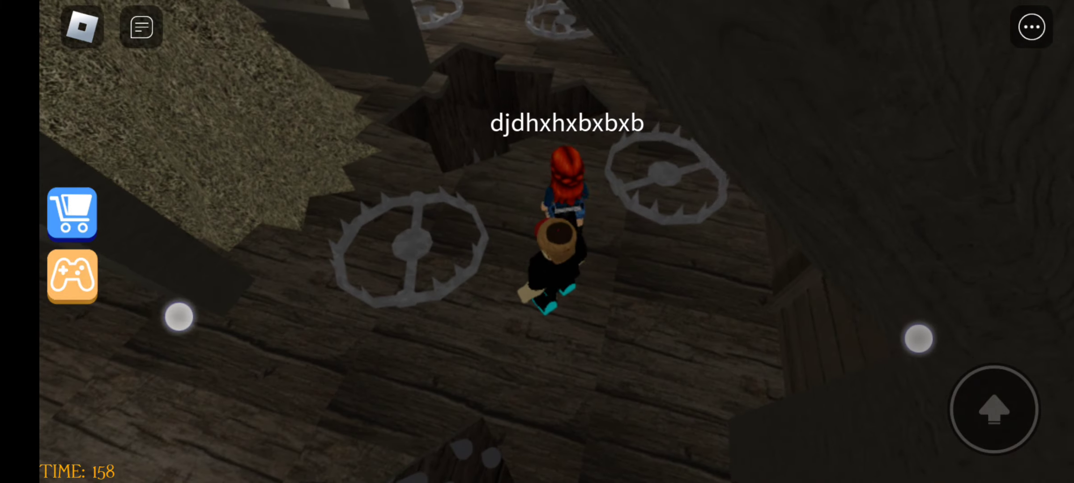
drag(198, 277, 235, 168)
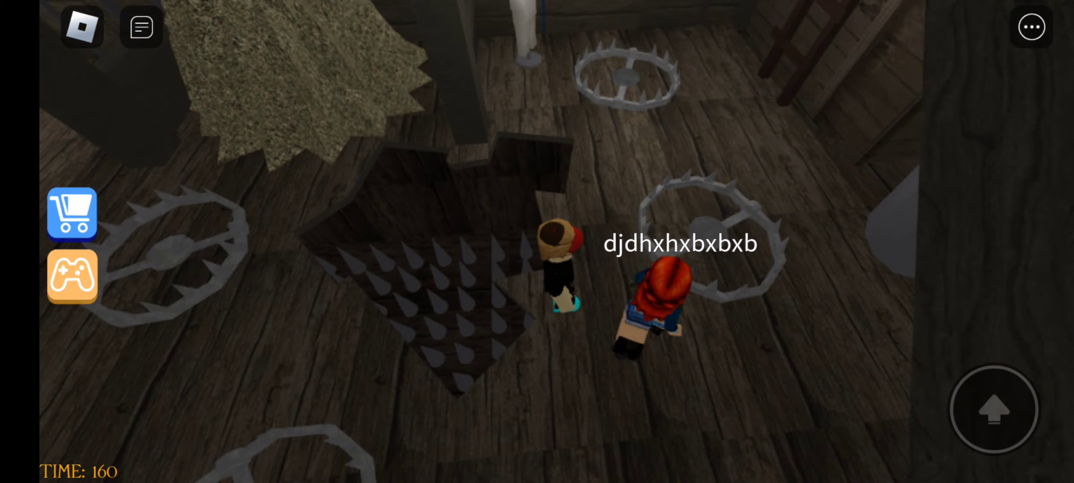
- Climb the ladder and jump up the stacked boxes to the attic window
drag(188, 189, 189, 170)
mouse_move(129, 208)
mouse_down()
mouse_move(173, 156)
mouse_move(238, 179)
mouse_move(225, 166)
mouse_move(193, 311)
mouse_up()
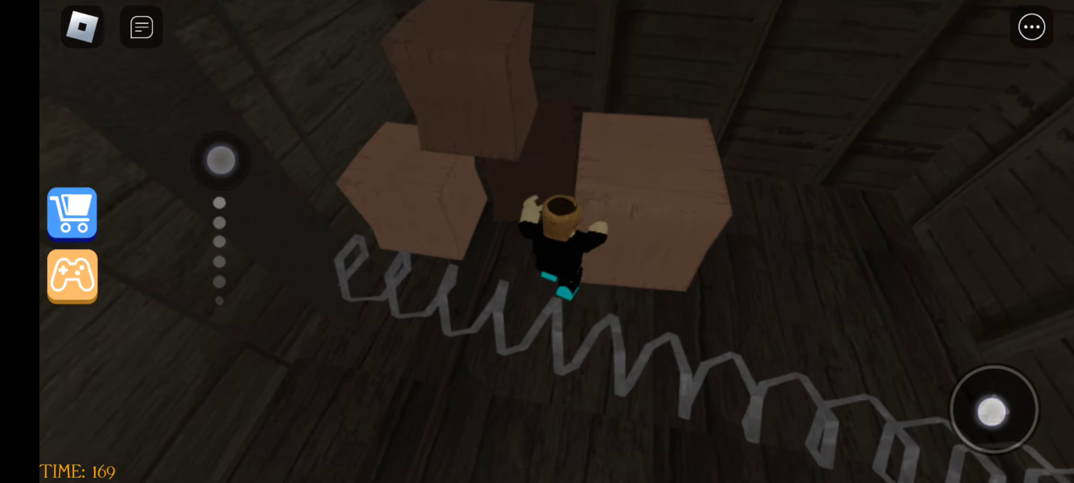
click(994, 409)
drag(74, 334, 233, 204)
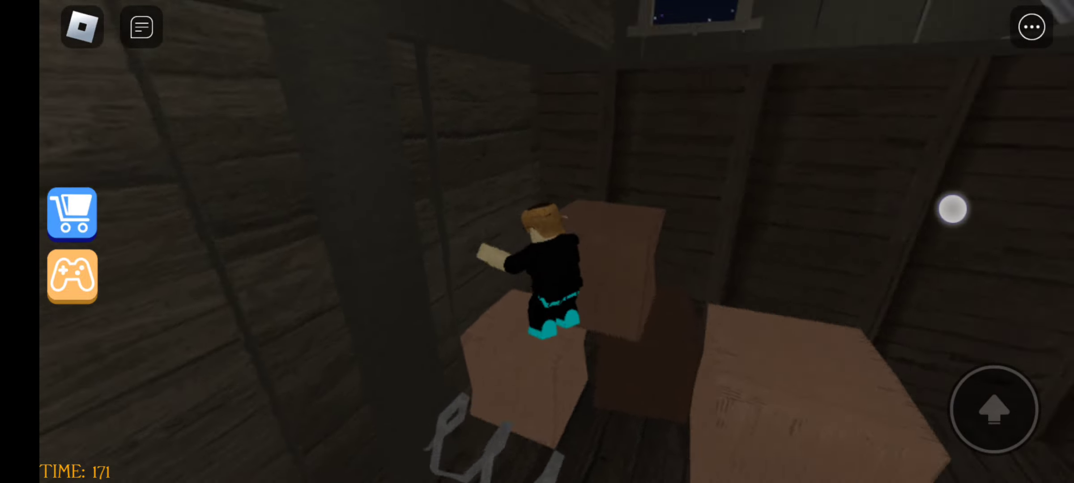
click(994, 409)
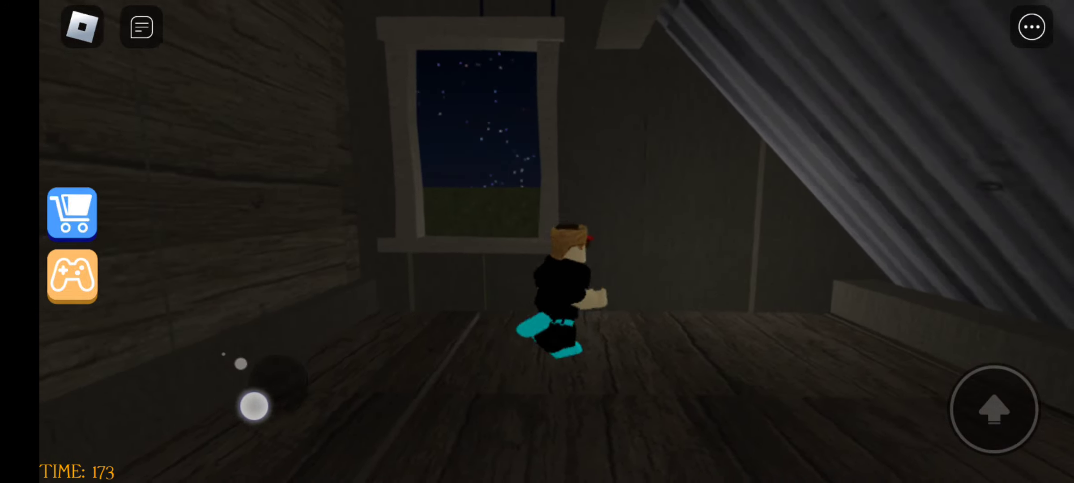
drag(253, 405, 240, 363)
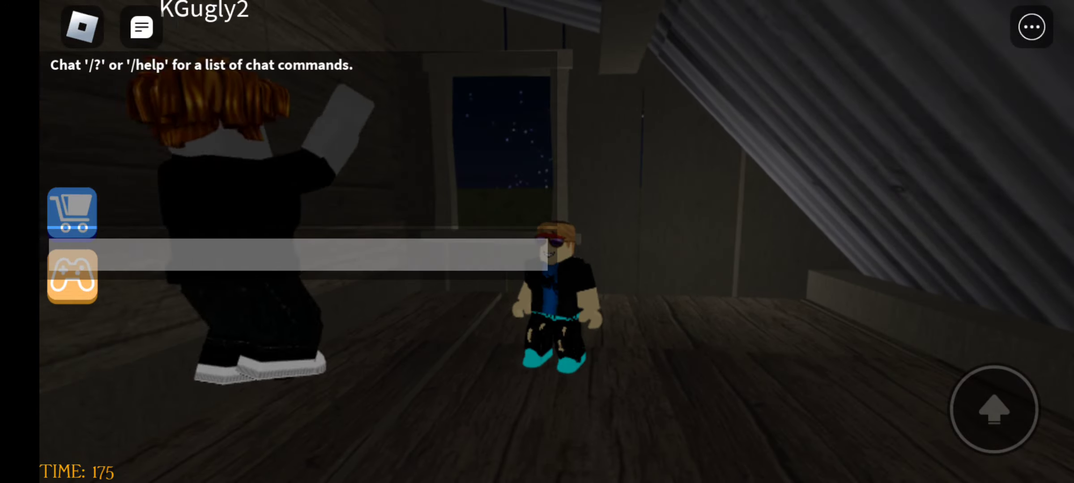
- Send '/e dance' in chat, then walk out the window into the yard
click(294, 257)
text(/e dance)
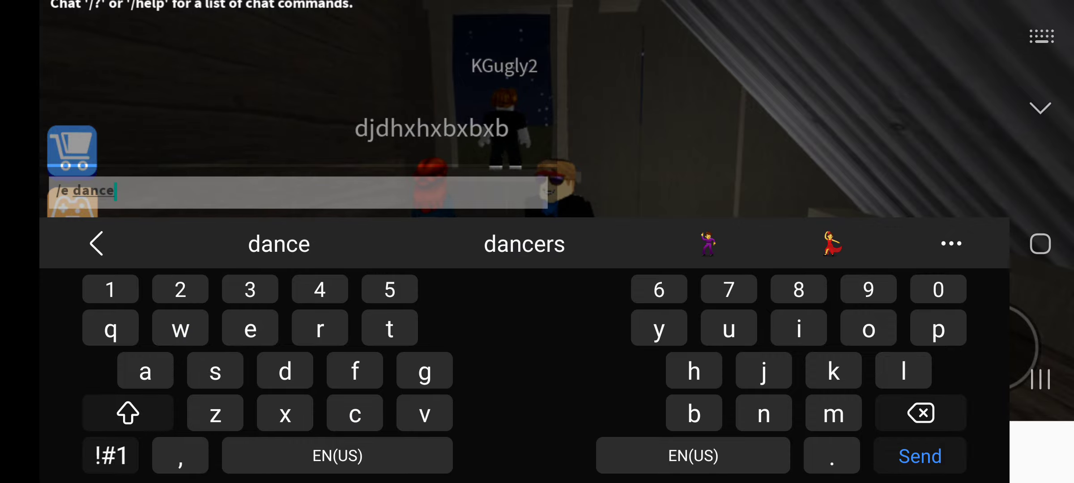
click(920, 456)
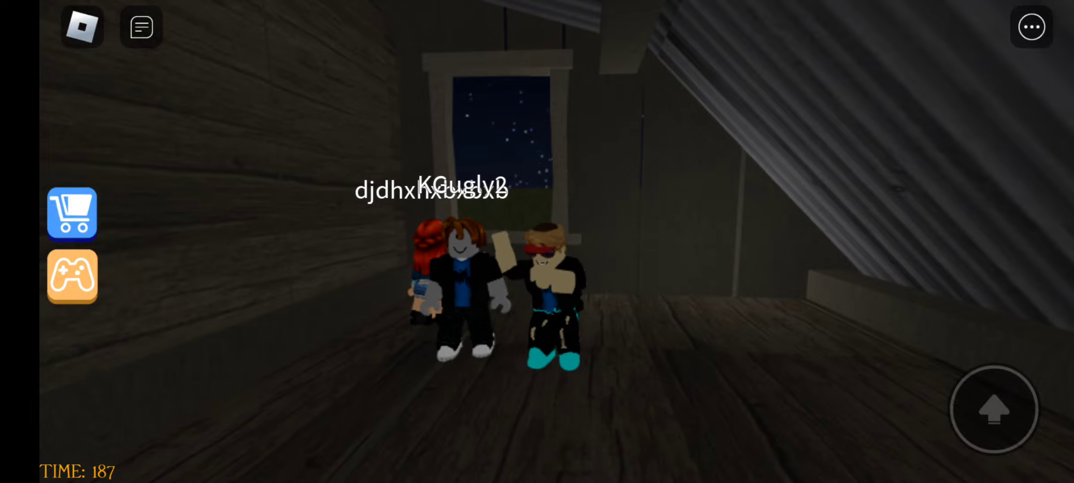
mouse_move(157, 274)
mouse_down()
mouse_move(157, 151)
mouse_move(195, 171)
mouse_up()
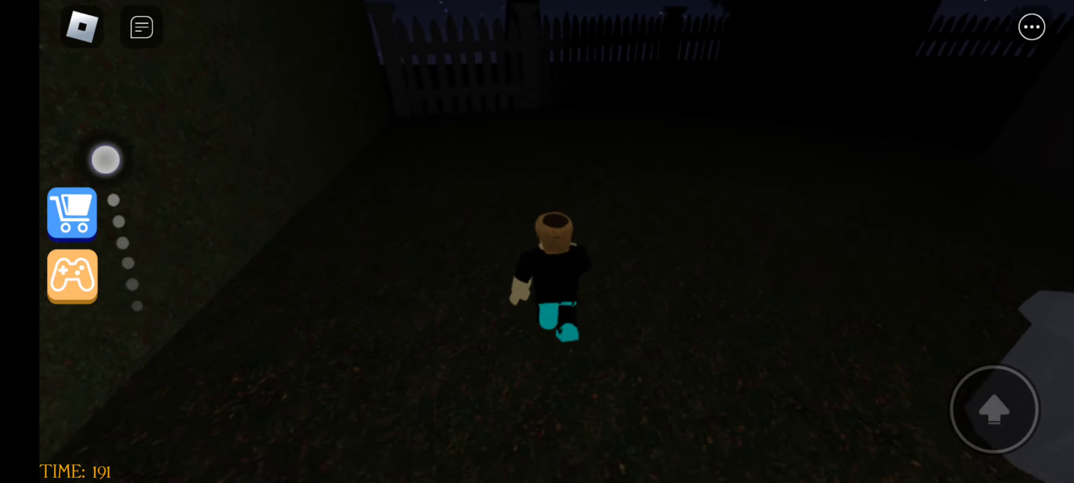
- Turn the camera toward Granny, then run along the fence into the cave
drag(900, 245, 755, 246)
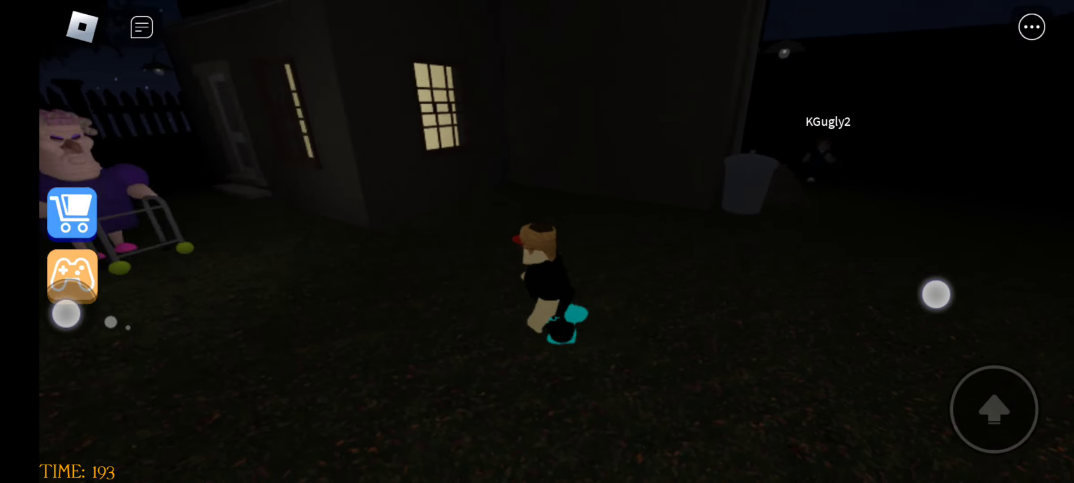
drag(936, 294, 881, 286)
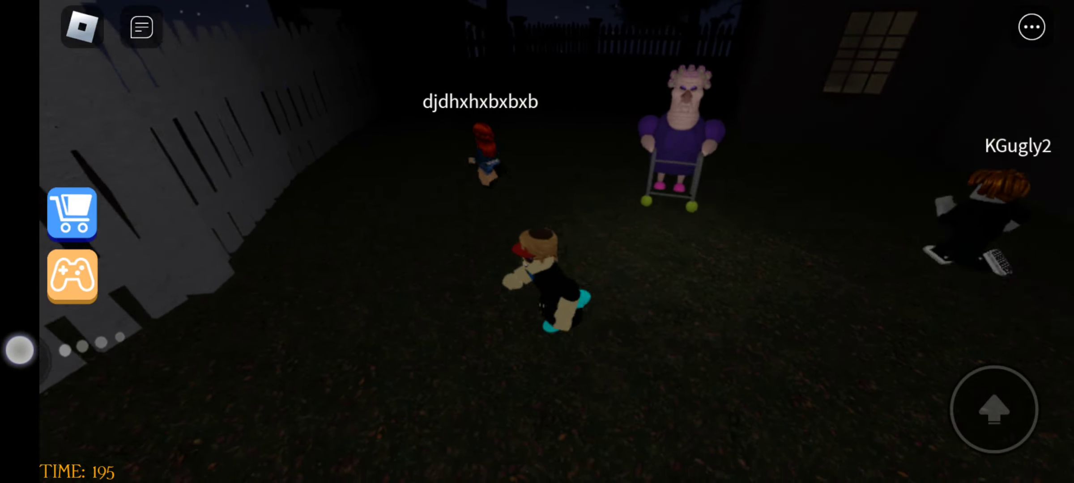
mouse_move(21, 350)
mouse_down()
mouse_move(185, 82)
mouse_move(155, 57)
mouse_move(34, 125)
mouse_move(17, 244)
mouse_up()
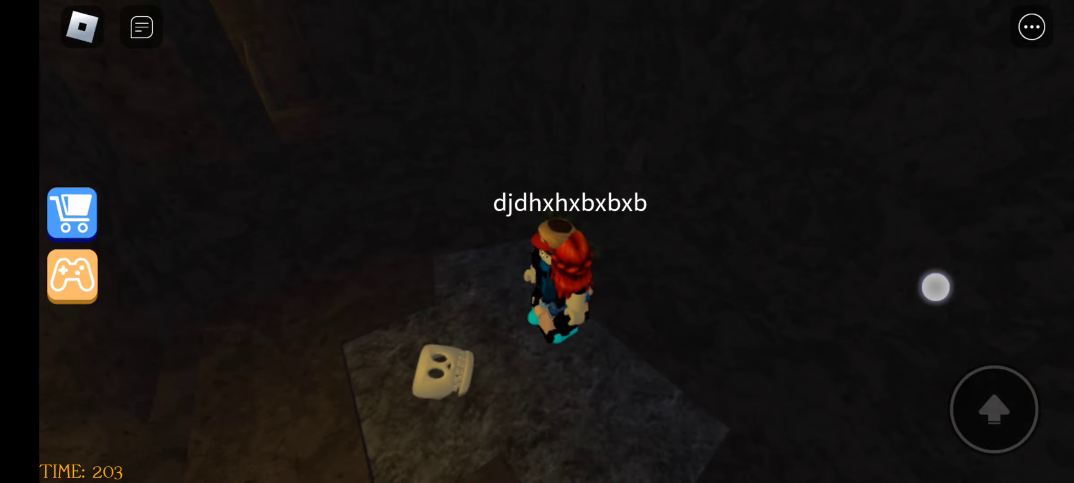
- Walk through the cave archway and down the dungeon steps, attempting the spike pit
drag(948, 101, 881, 213)
drag(201, 318, 226, 217)
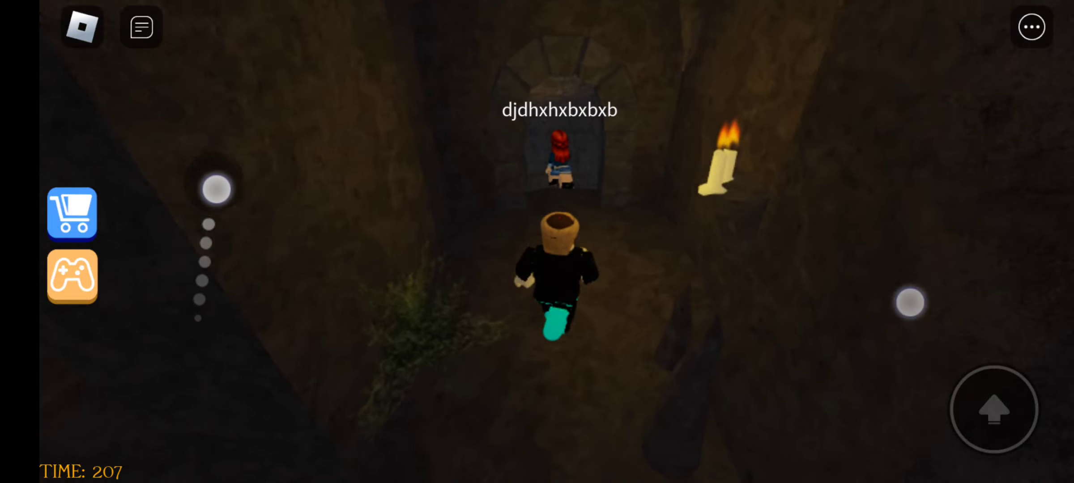
drag(217, 189, 195, 151)
drag(927, 322, 910, 320)
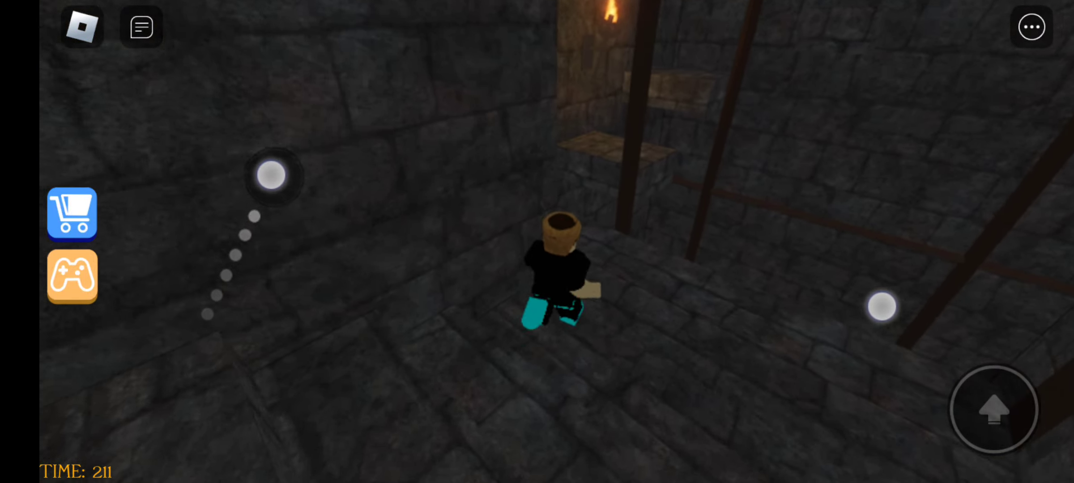
drag(270, 174, 312, 263)
drag(881, 306, 855, 310)
click(994, 407)
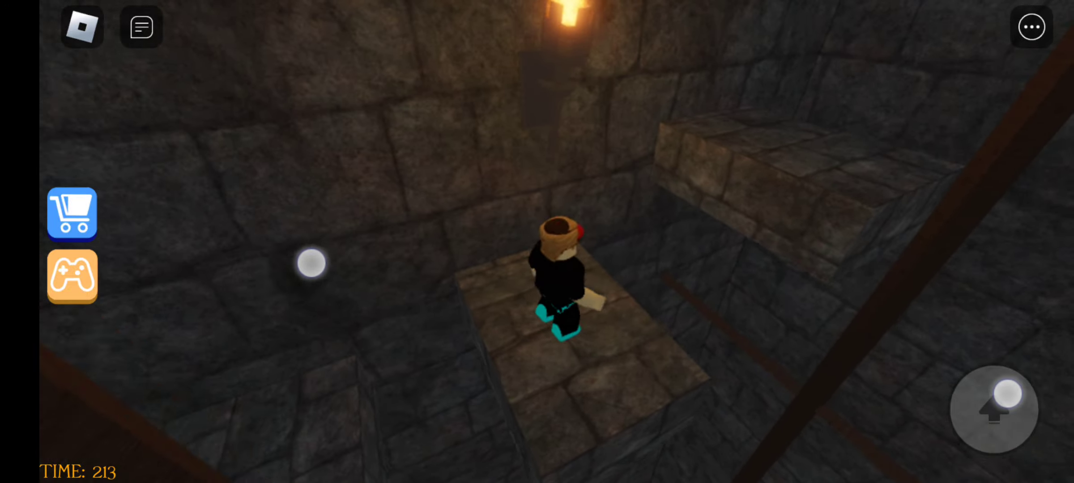
drag(311, 262, 345, 252)
drag(906, 307, 880, 305)
drag(965, 285, 991, 349)
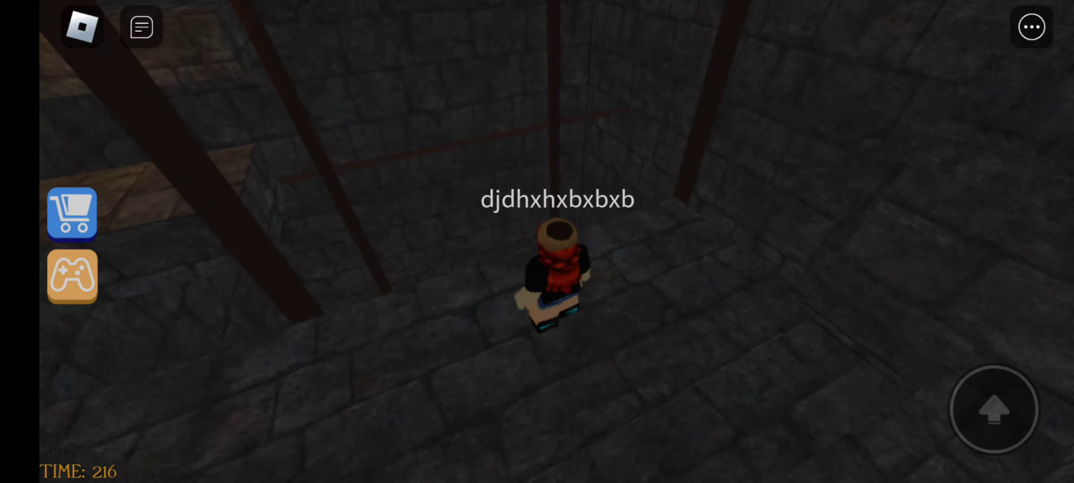
- After respawning, walk to the torch-lit corner and jump onto the ledge
drag(201, 302, 216, 304)
drag(839, 302, 811, 300)
drag(217, 304, 318, 201)
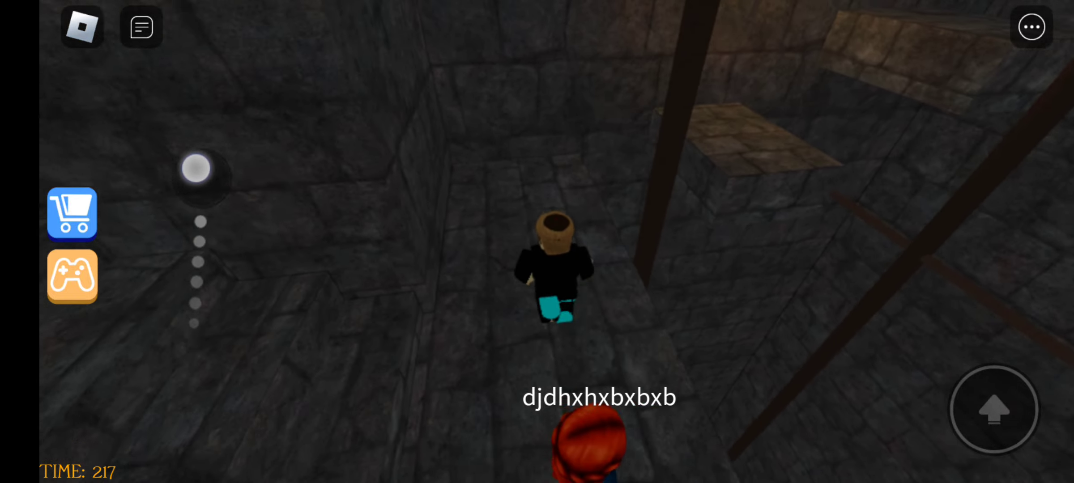
drag(811, 301, 922, 307)
click(994, 407)
drag(317, 201, 267, 225)
click(994, 407)
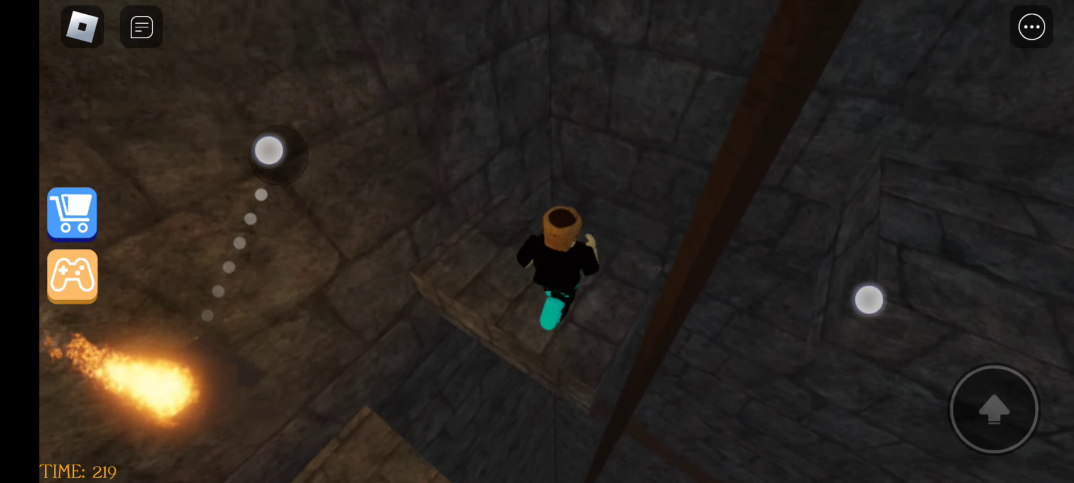
drag(869, 297, 965, 289)
- Jump across the wooden beams and ledges to the wooden lift platform
drag(321, 237, 271, 180)
click(994, 407)
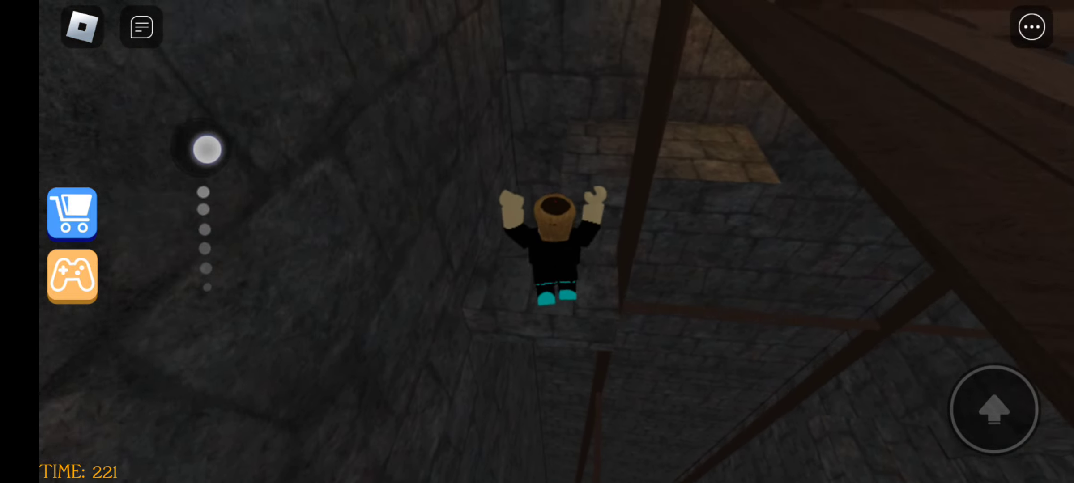
click(994, 407)
drag(965, 289, 1032, 276)
click(994, 406)
mouse_move(248, 220)
mouse_down()
mouse_move(244, 159)
mouse_move(251, 243)
mouse_move(267, 172)
mouse_up()
click(994, 407)
drag(922, 335, 986, 290)
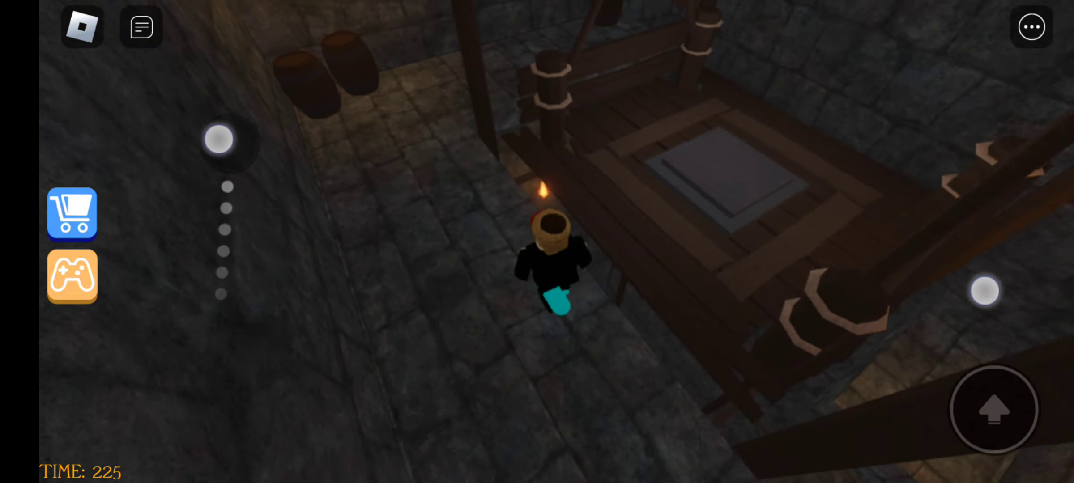
drag(268, 173, 218, 327)
click(141, 28)
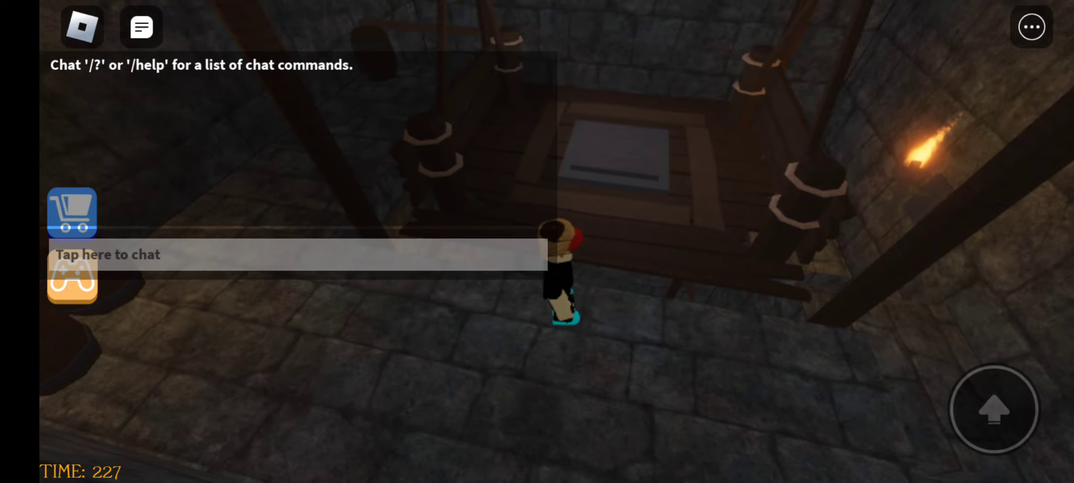
- Walk onto the wooden lift platform, look down the shaft and jump
click(142, 28)
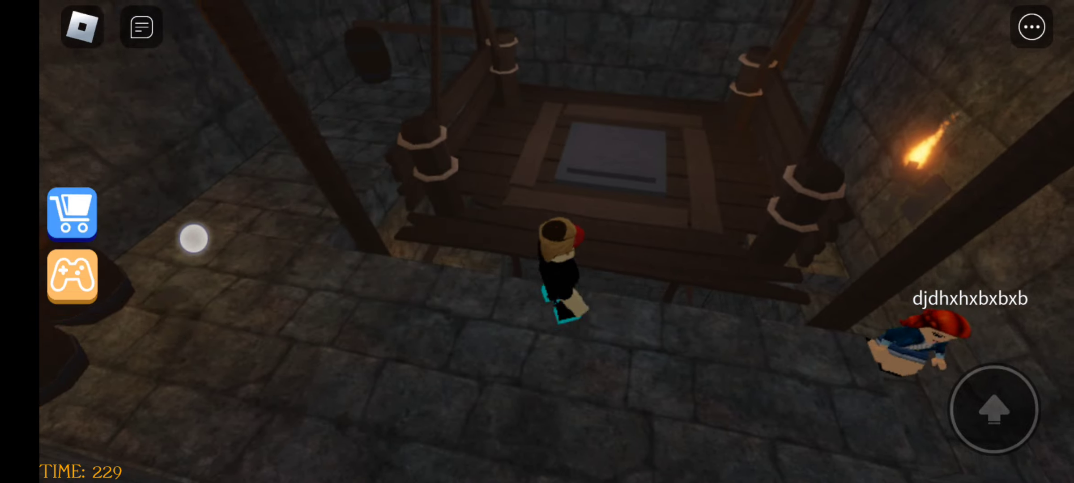
mouse_move(193, 239)
mouse_down()
mouse_move(139, 277)
mouse_move(148, 420)
mouse_up()
drag(923, 336, 838, 318)
drag(147, 419, 127, 436)
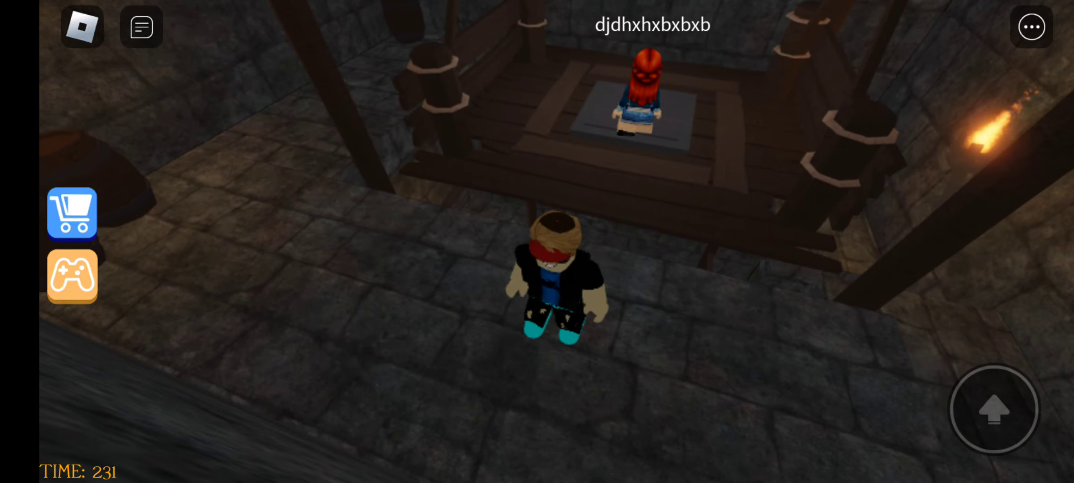
mouse_move(205, 319)
mouse_down()
mouse_move(214, 323)
mouse_move(199, 157)
mouse_up()
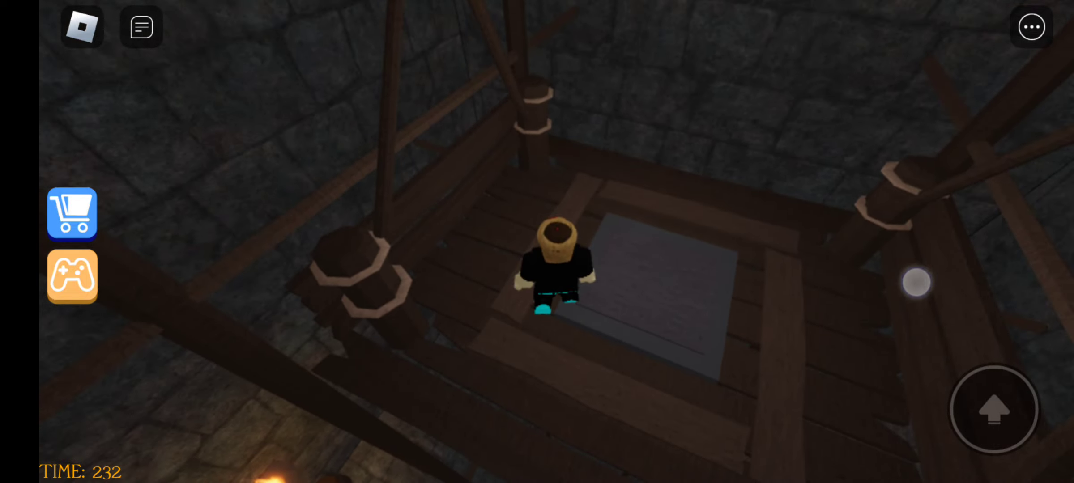
drag(916, 283, 881, 277)
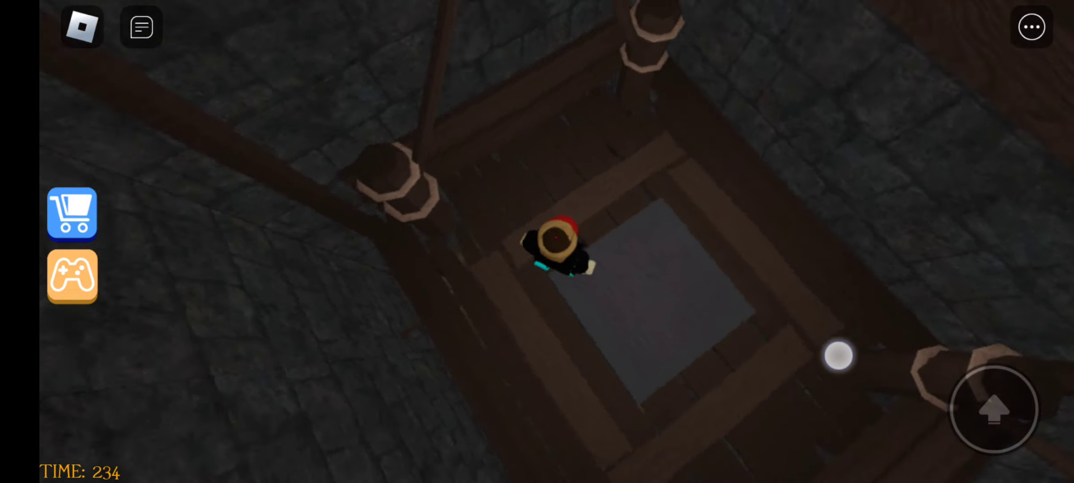
mouse_move(838, 357)
mouse_down()
mouse_move(889, 285)
mouse_move(903, 319)
mouse_up()
click(994, 409)
mouse_move(142, 294)
mouse_down()
mouse_move(165, 189)
mouse_move(109, 281)
mouse_up()
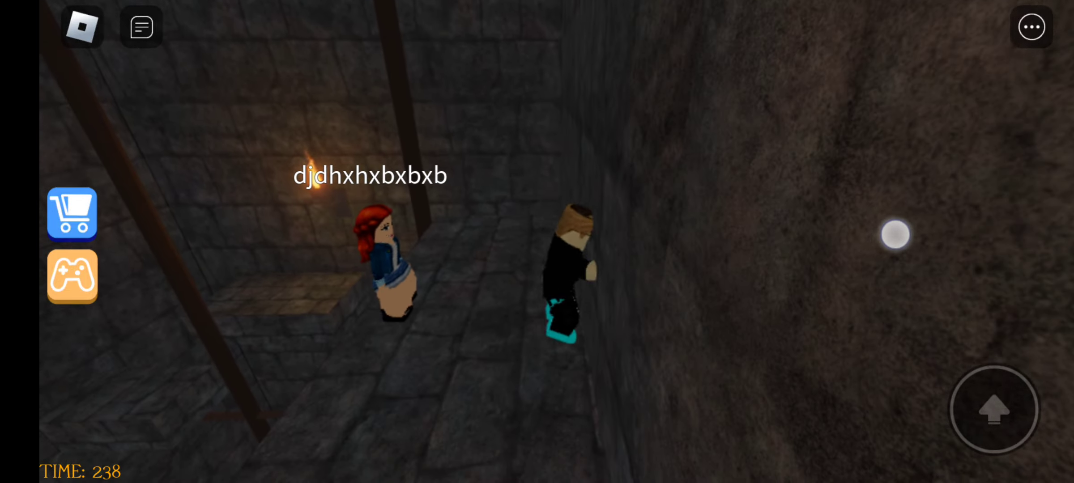
- Swing the camera to the red-haired companion, then rejoin them on the lift
mouse_move(902, 275)
mouse_down()
mouse_move(843, 223)
mouse_move(172, 318)
mouse_move(143, 361)
mouse_up()
drag(755, 252, 671, 126)
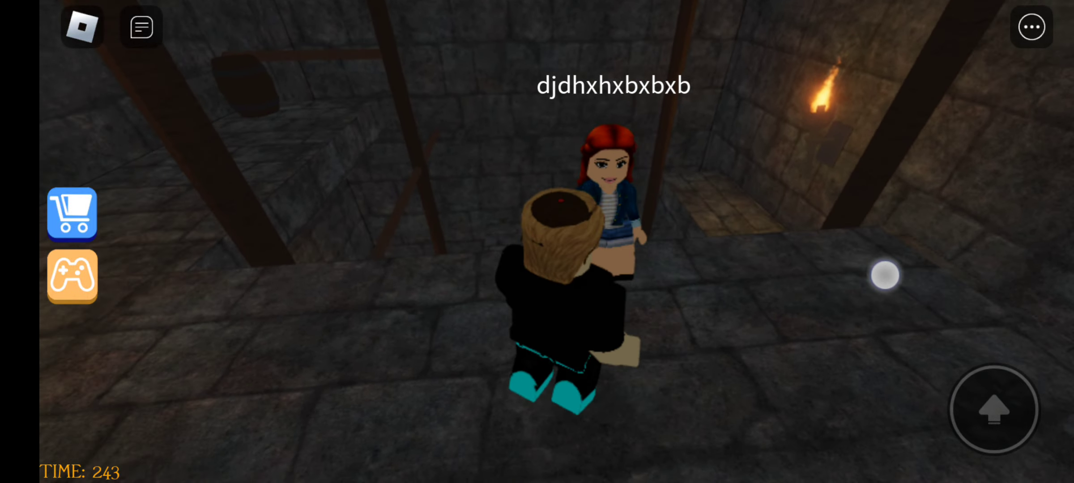
mouse_move(895, 253)
mouse_down()
mouse_move(856, 202)
mouse_move(883, 221)
mouse_move(868, 186)
mouse_up()
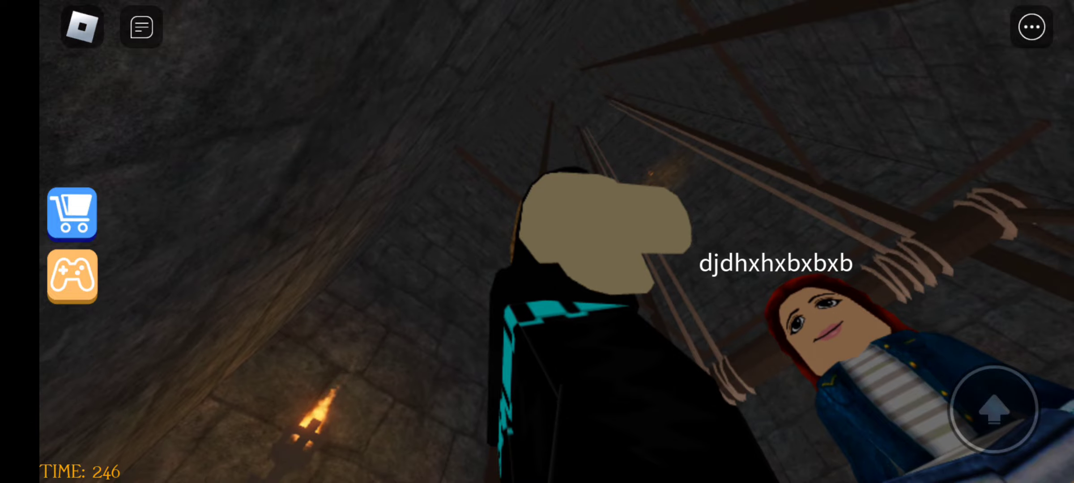
drag(900, 322, 889, 286)
drag(165, 252, 165, 183)
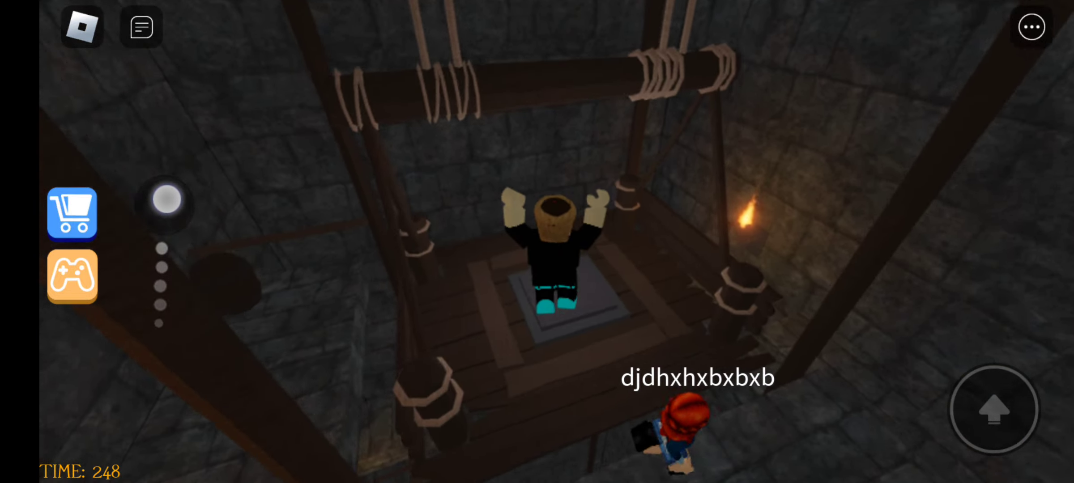
drag(963, 289, 949, 309)
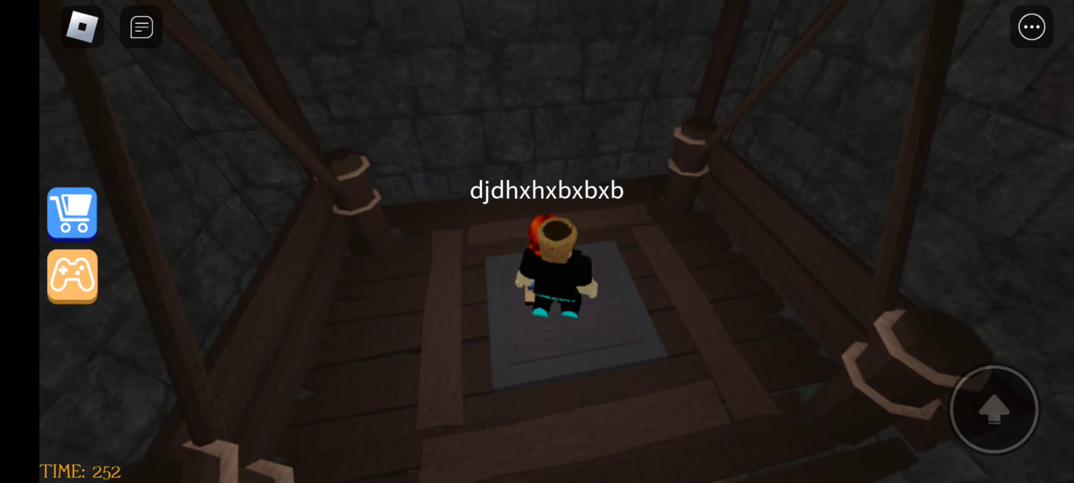
drag(131, 339, 201, 311)
click(994, 407)
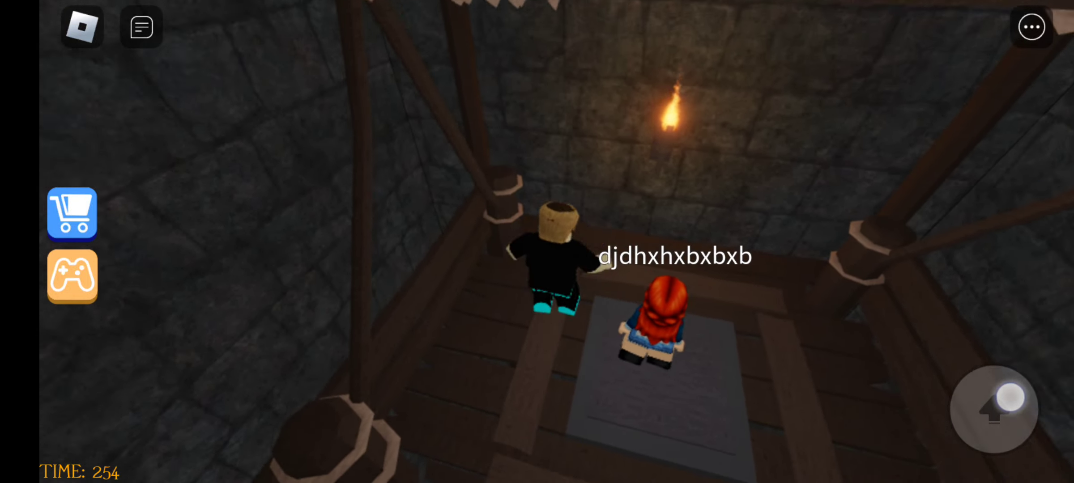
drag(755, 167, 689, 277)
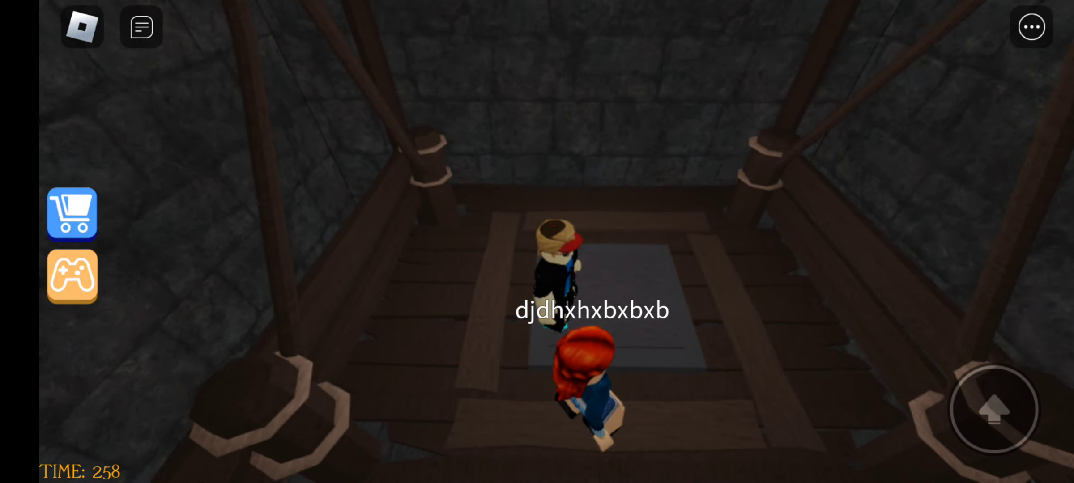
- Walk through the stone archway, climb the spiral stairs and continue into the skull-lined cave
drag(183, 239, 186, 177)
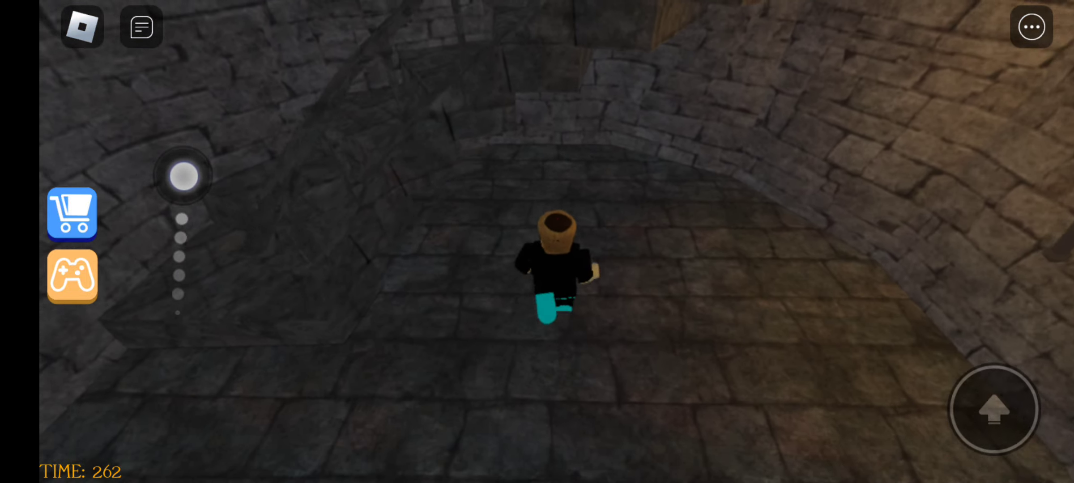
mouse_move(187, 177)
mouse_down()
mouse_move(40, 229)
mouse_move(182, 131)
mouse_up()
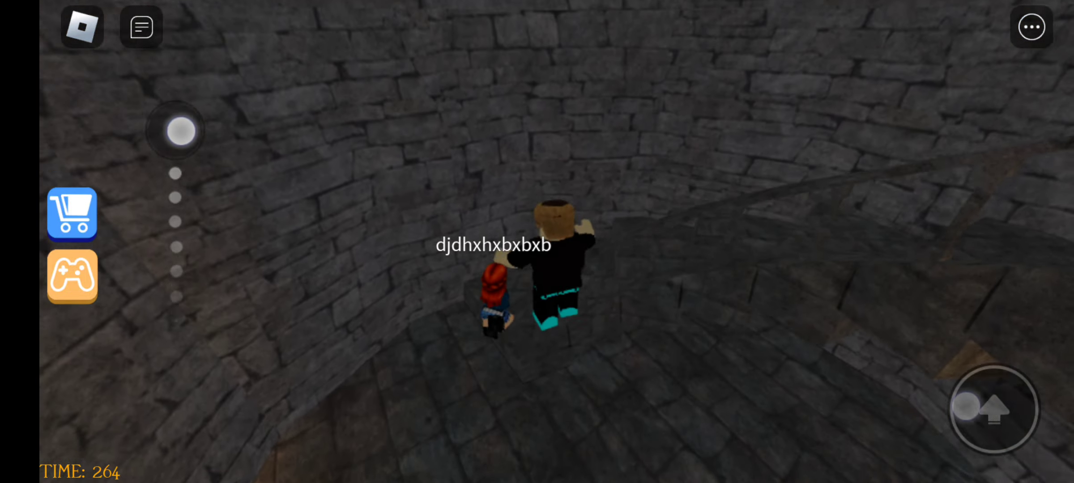
drag(361, 390, 317, 212)
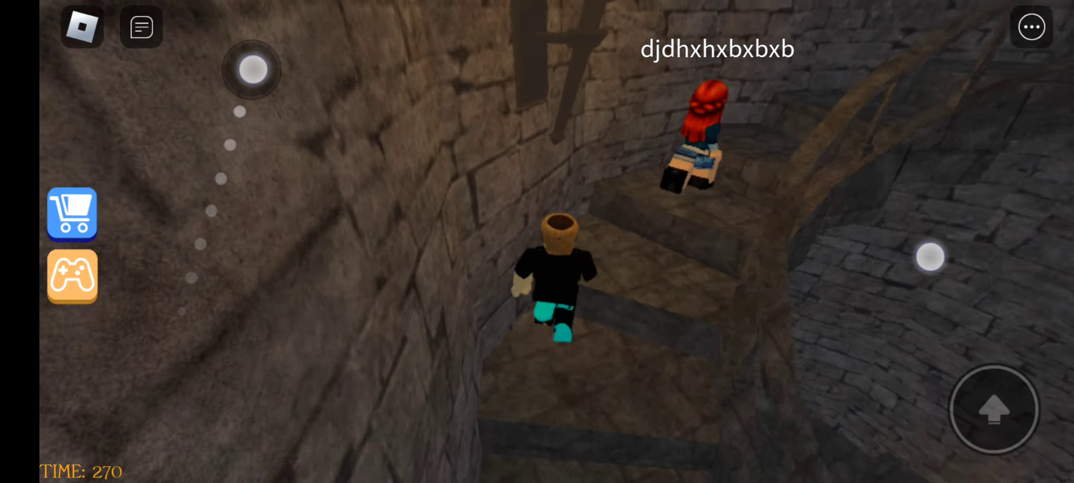
drag(253, 69, 298, 118)
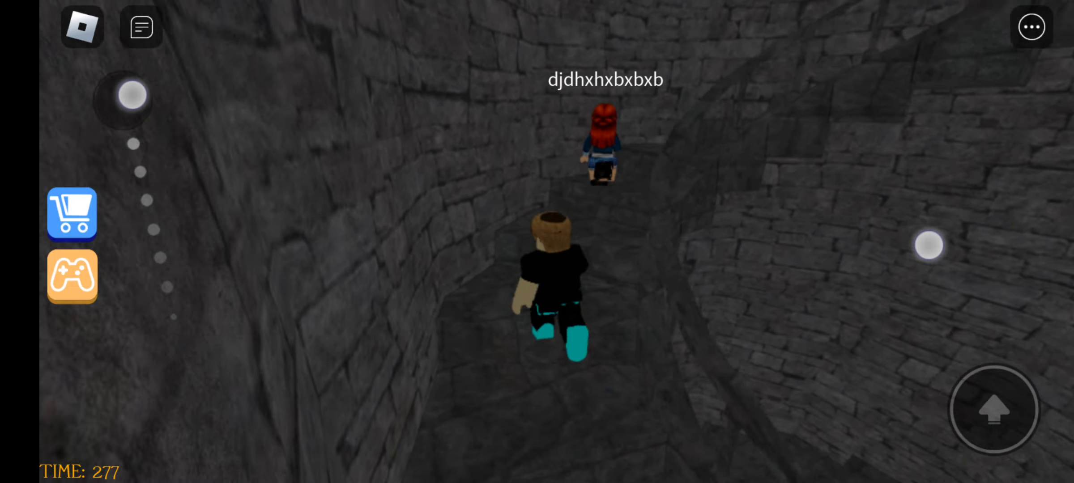
mouse_move(126, 98)
mouse_down()
mouse_move(76, 151)
mouse_move(196, 120)
mouse_up()
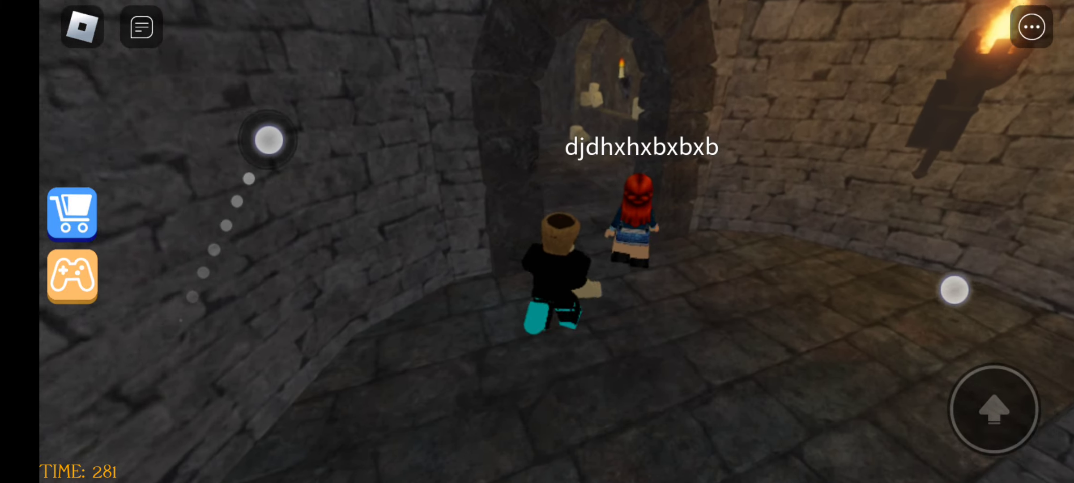
drag(269, 139, 138, 112)
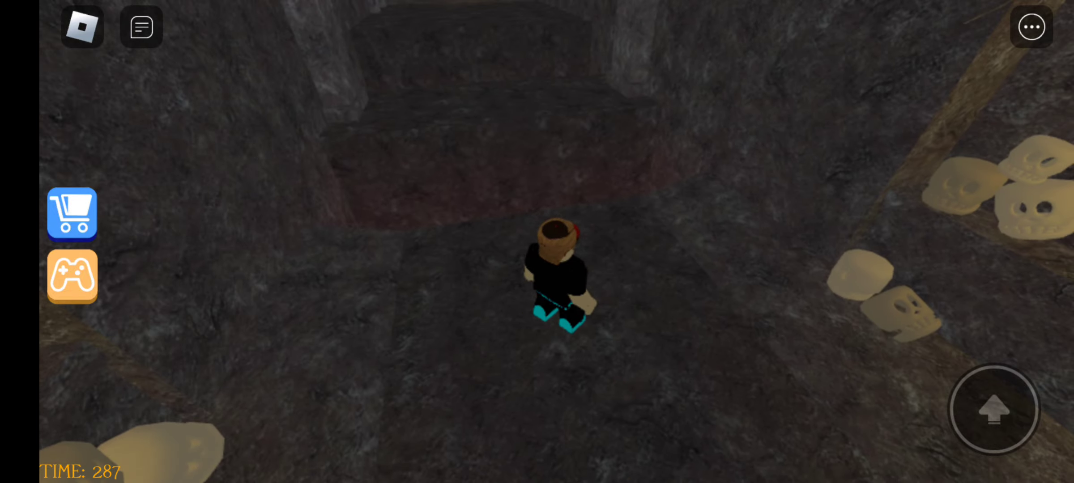
- Head into the skull cave toward the spike pits, setting off again after each respawn
drag(172, 289, 197, 197)
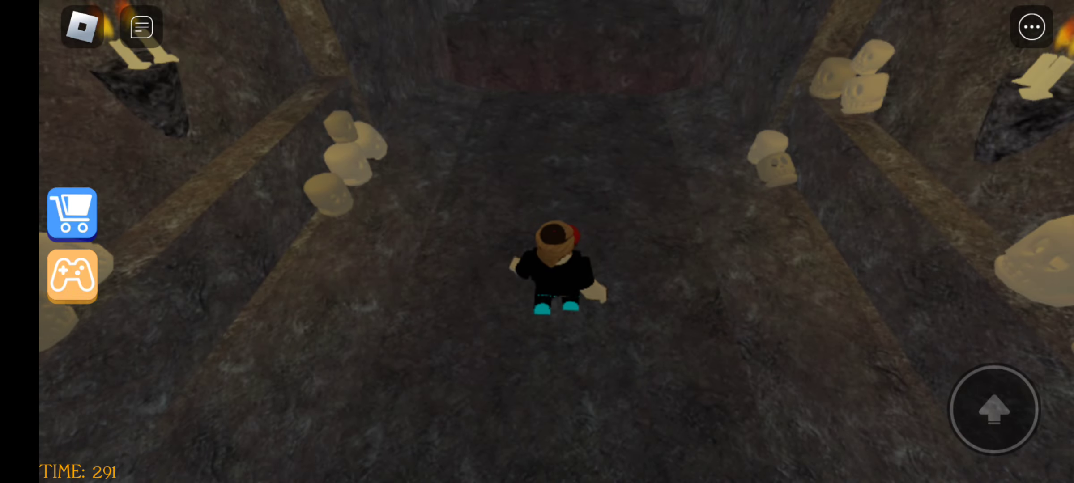
drag(791, 286, 1055, 283)
drag(193, 330, 228, 210)
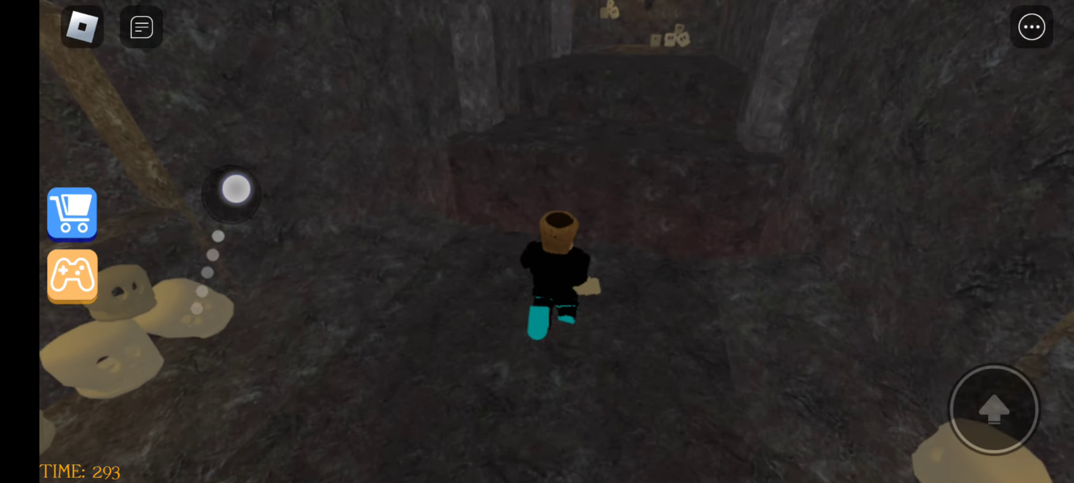
click(994, 409)
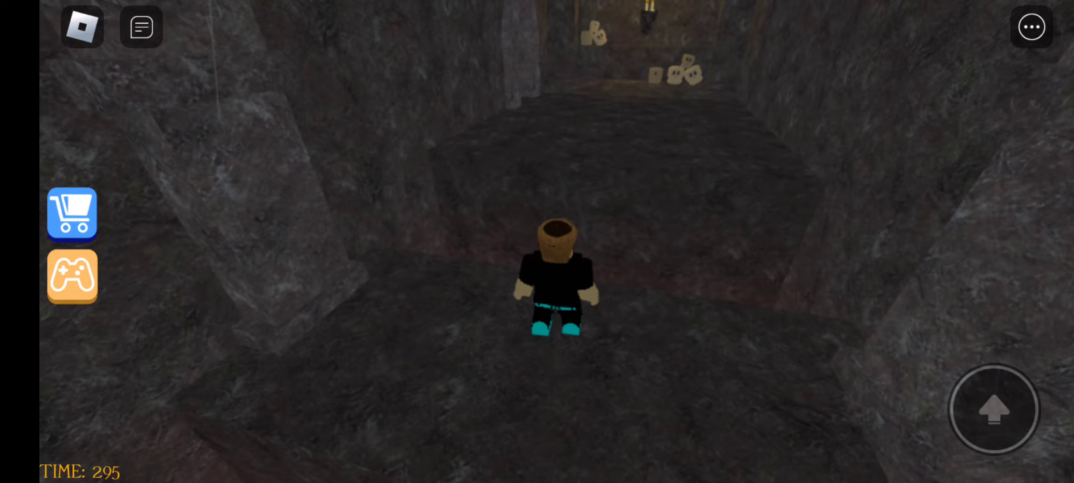
drag(192, 316, 223, 238)
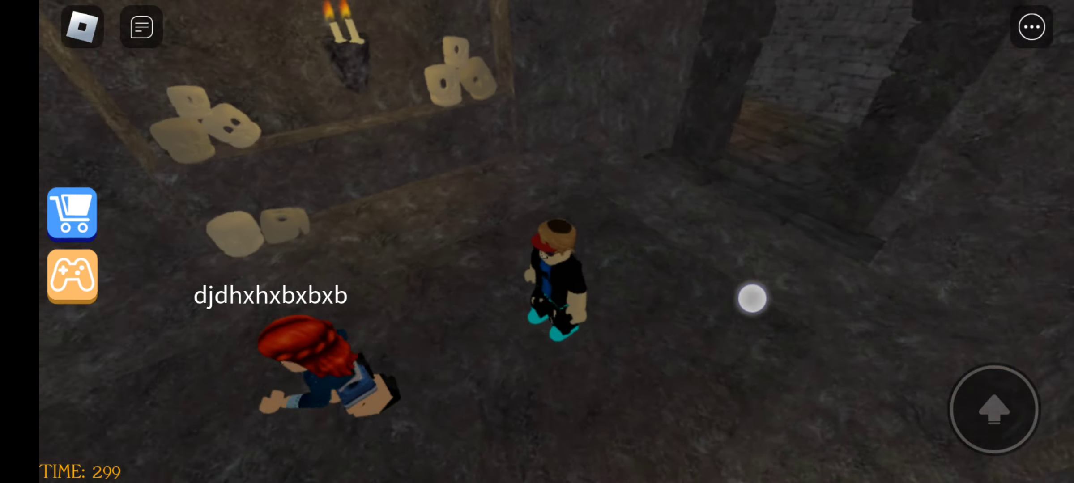
drag(919, 287, 789, 283)
drag(193, 316, 208, 243)
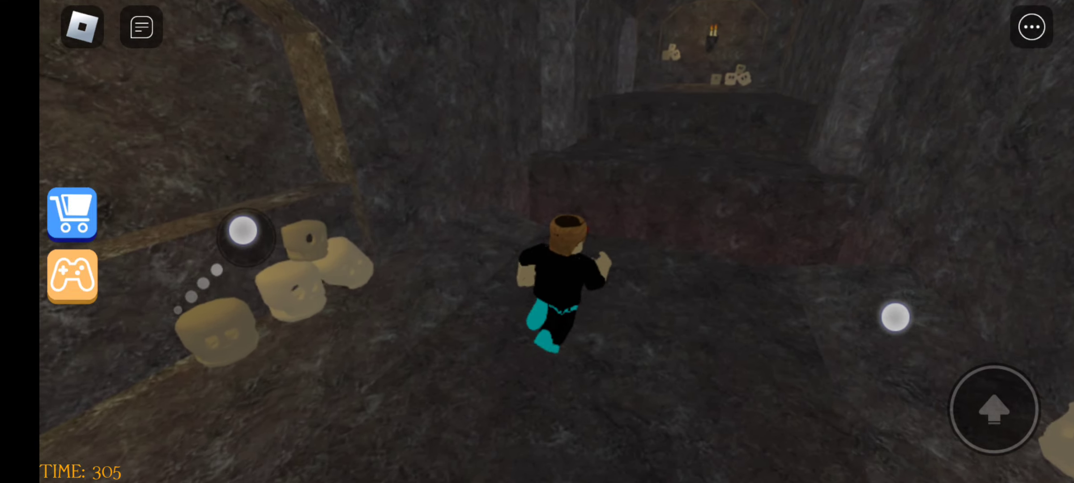
- Run through the cave passage, jumping over the spike pit and the next gap
mouse_move(180, 307)
mouse_down()
mouse_move(359, 435)
mouse_move(227, 118)
mouse_up()
click(994, 409)
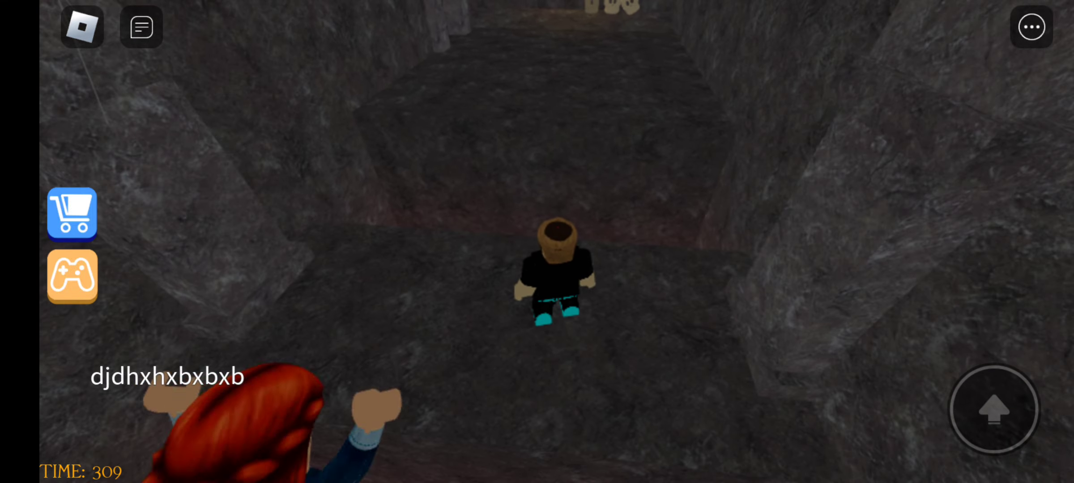
mouse_move(188, 295)
mouse_down()
mouse_move(97, 62)
mouse_move(109, 84)
mouse_up()
click(994, 409)
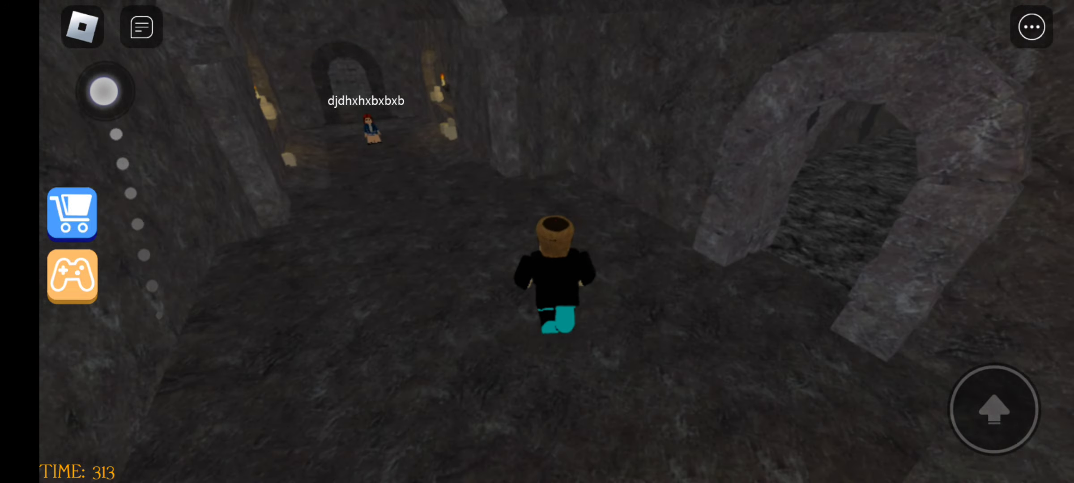
- Send the '/e dance' emote in chat, then walk through the archway toward the dark tunnel
click(141, 28)
click(176, 249)
text(/e dance)
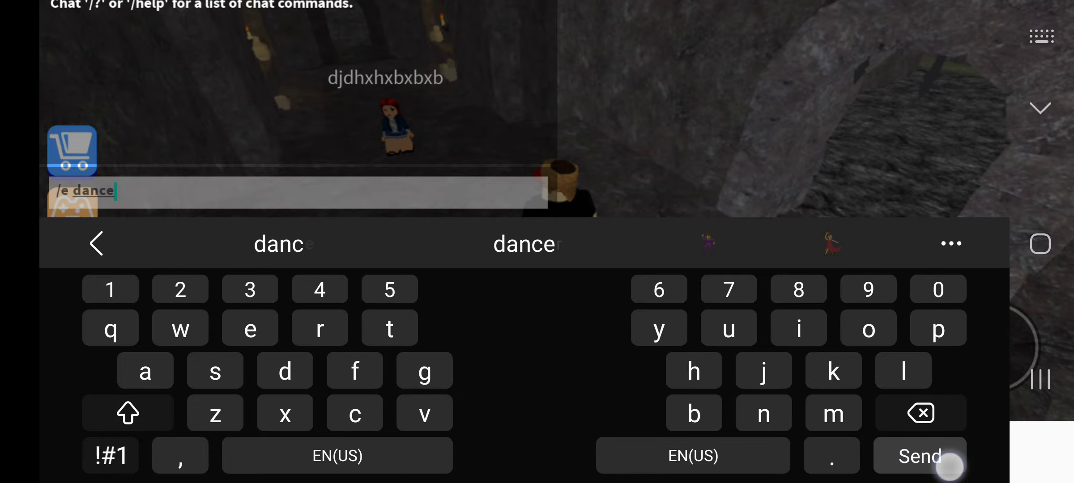
click(920, 456)
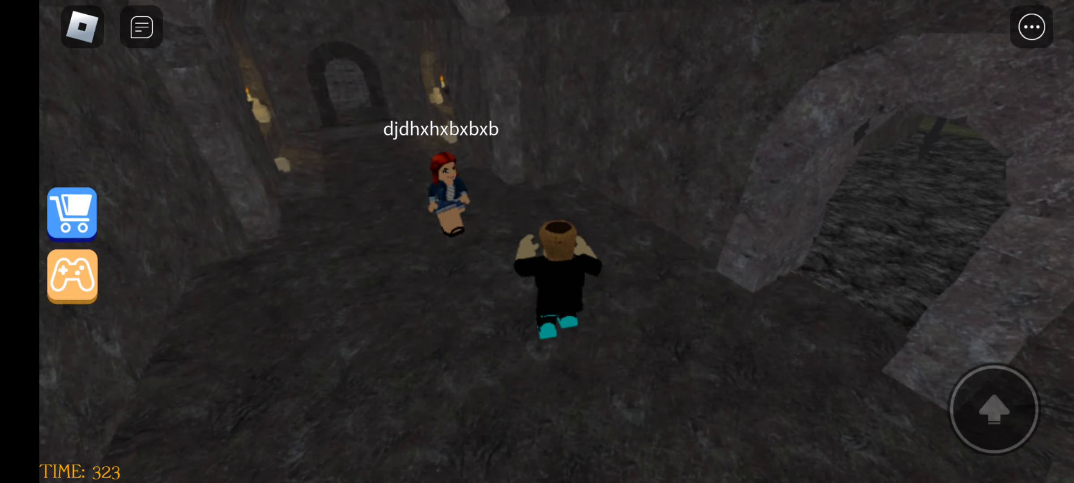
drag(991, 302, 946, 243)
mouse_move(132, 353)
mouse_down()
mouse_move(111, 186)
mouse_move(195, 182)
mouse_up()
- Keep running through the dark tunnel and caves while swinging the camera around
drag(945, 244, 846, 235)
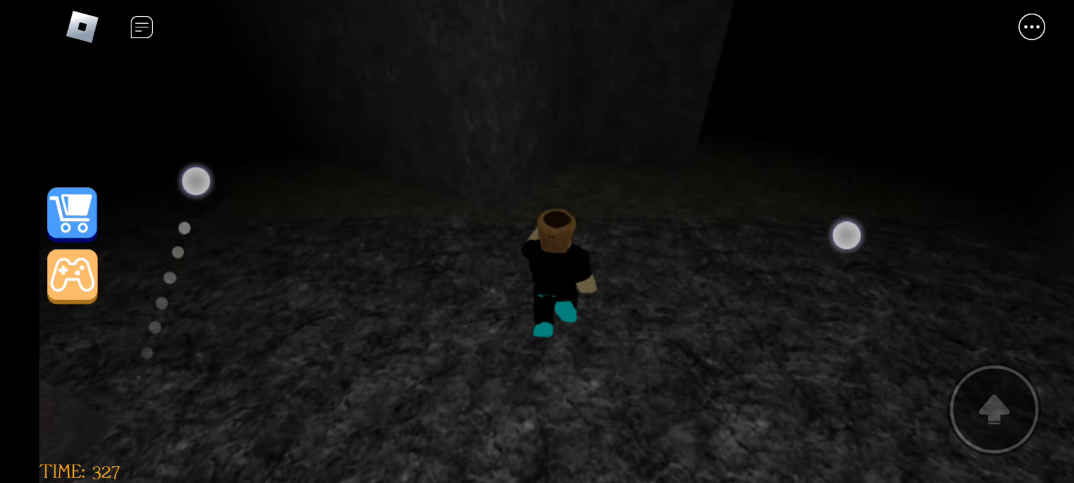
drag(196, 182, 24, 264)
drag(846, 235, 906, 233)
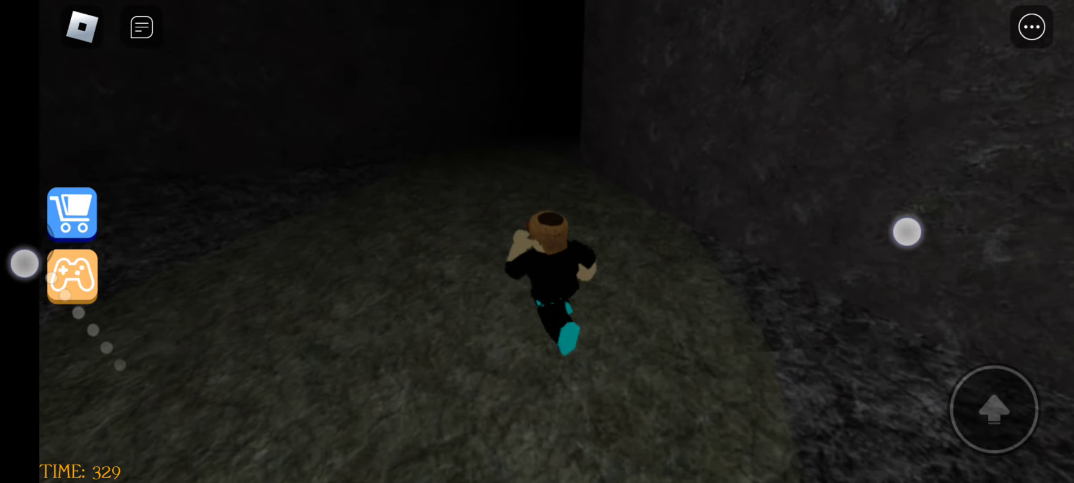
drag(24, 263, 53, 154)
drag(906, 233, 864, 255)
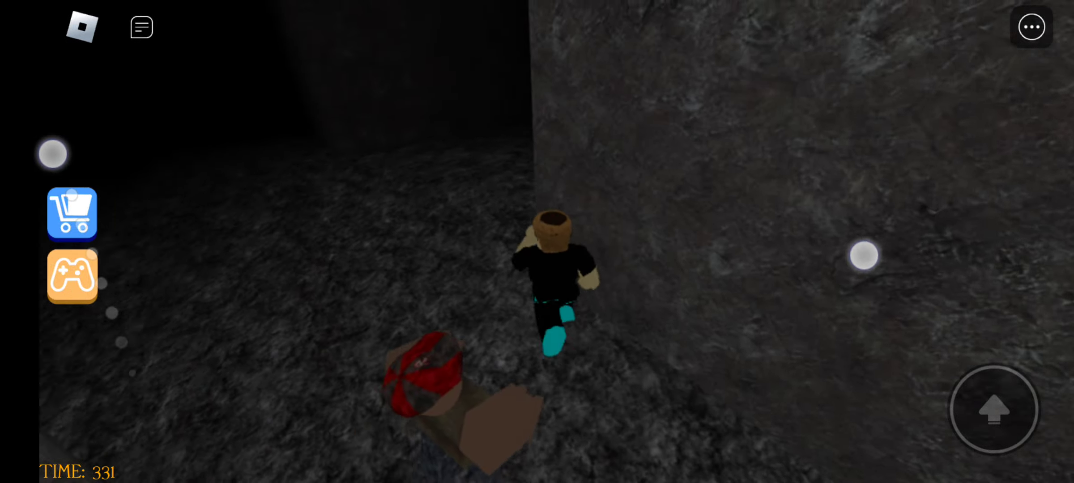